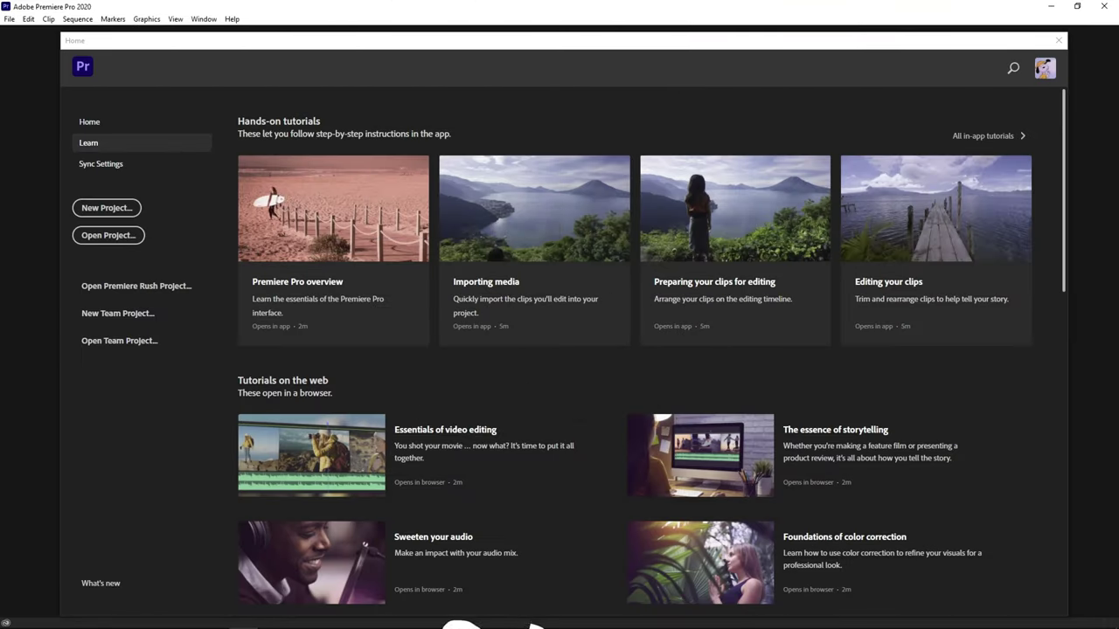
Step: Create the MotionBlur project and drop Cursor.mp4 onto the timeline as a Cursor sequence
click(131, 207)
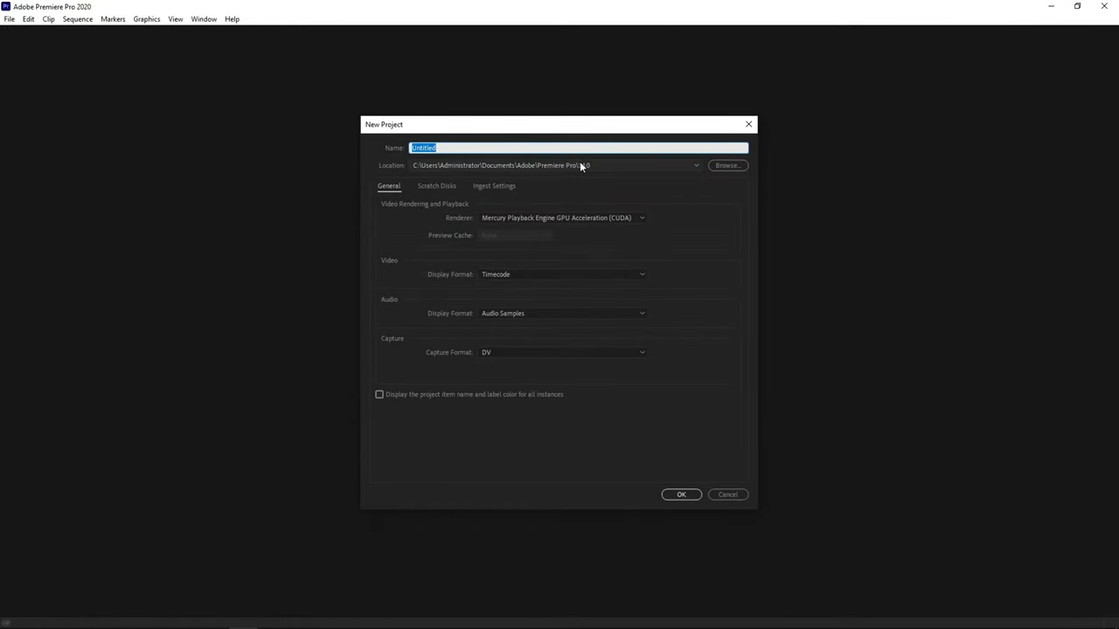
text(MotionBlur)
key(Return)
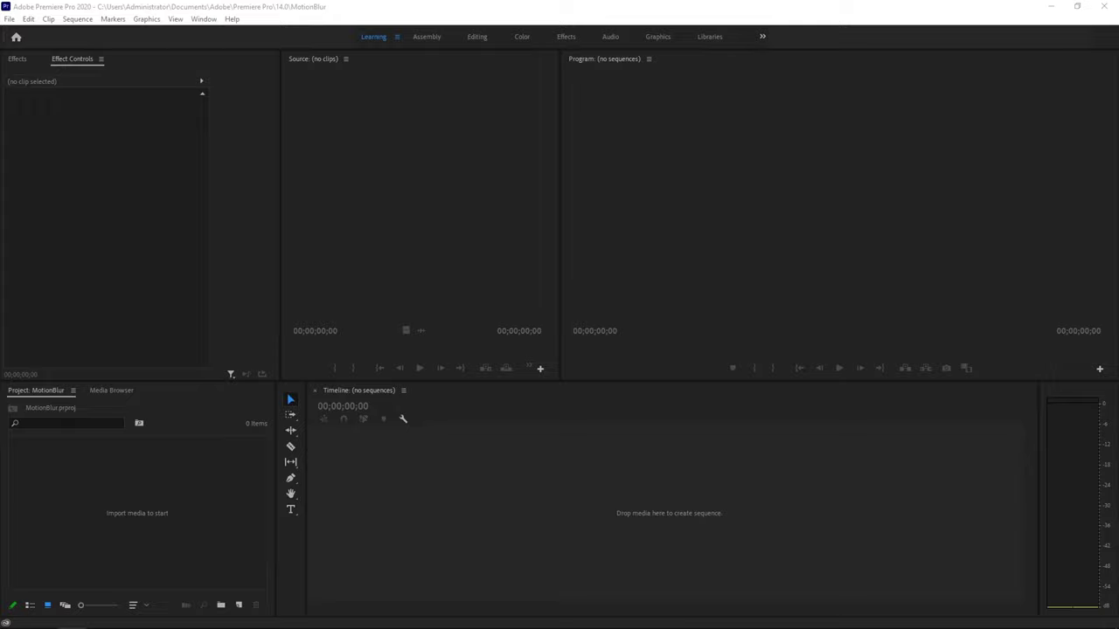
drag(1110, 393, 512, 479)
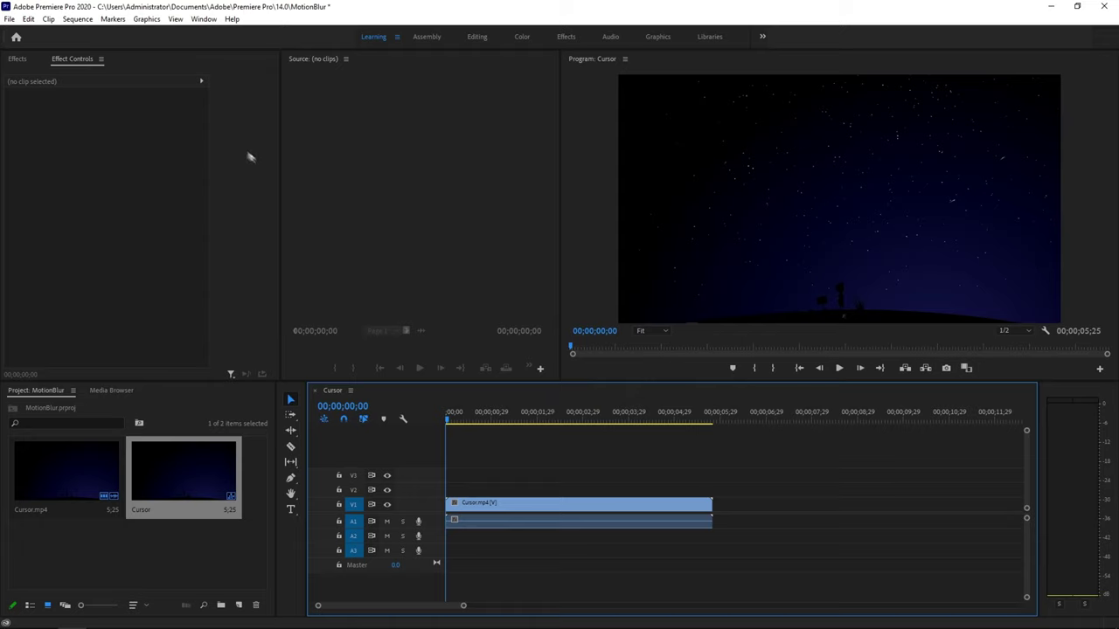
Step: Change the Cursor sequence timebase from 480.01 to 60.00 frames/second in Sequence Settings
click(78, 19)
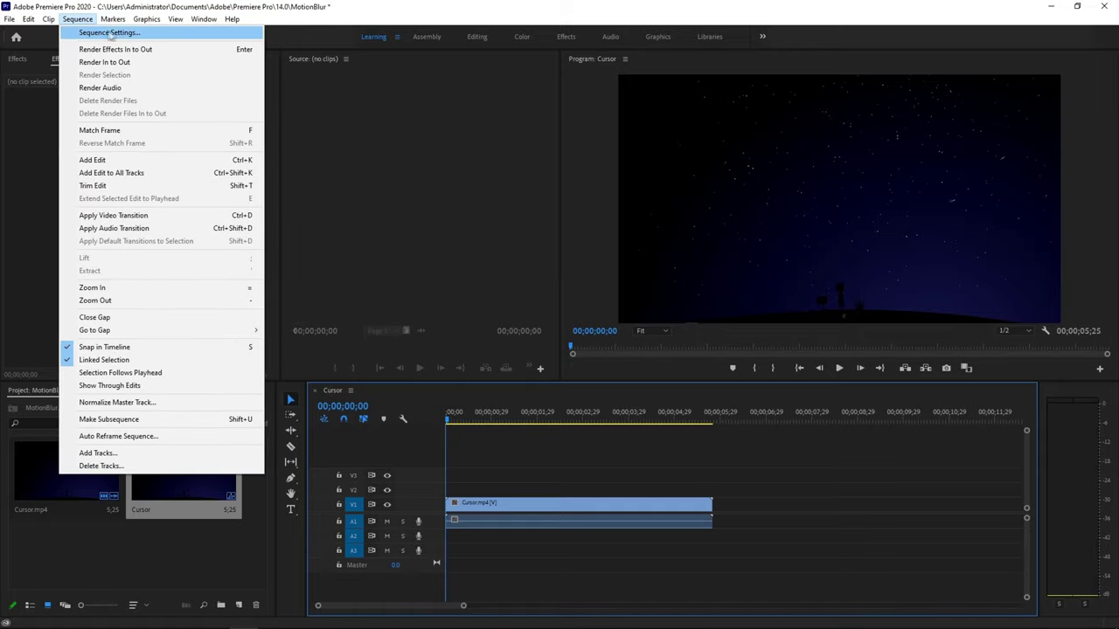
click(154, 34)
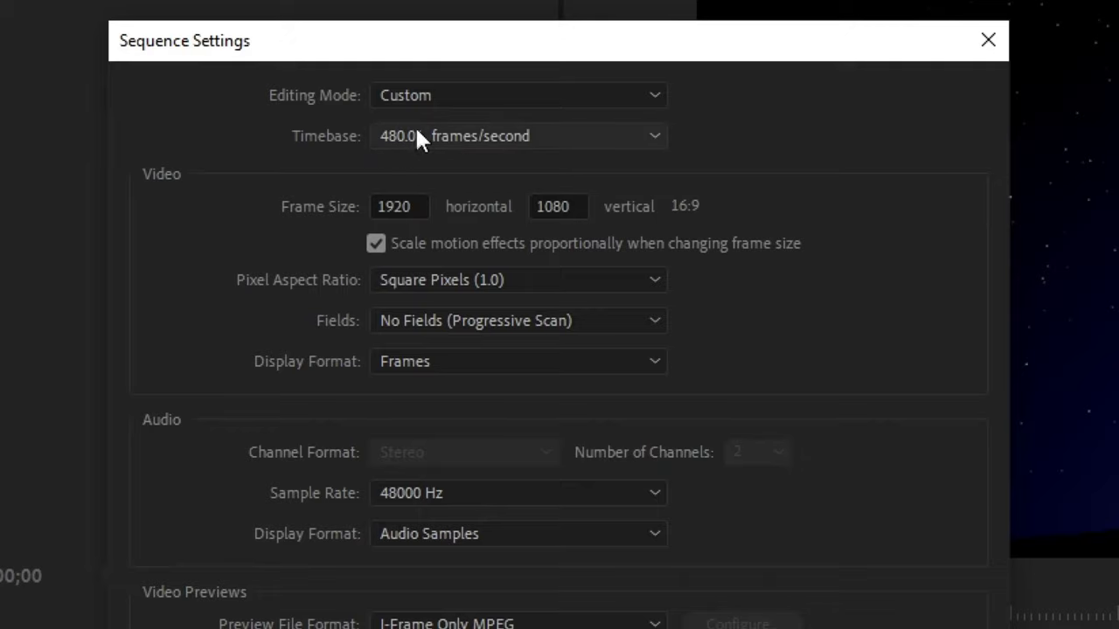
click(417, 131)
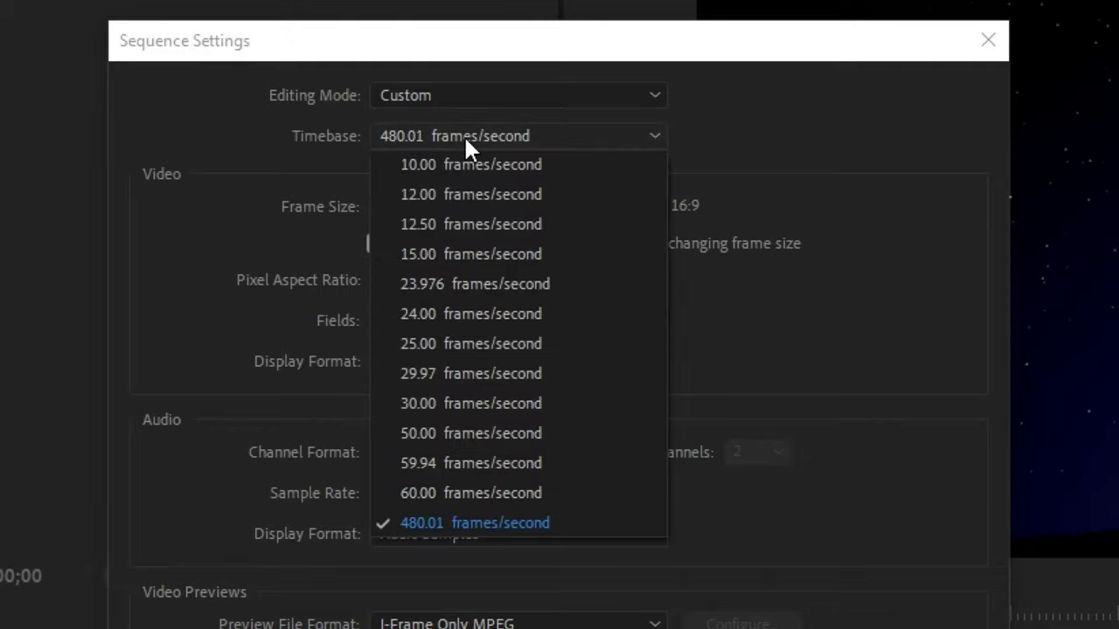
click(468, 496)
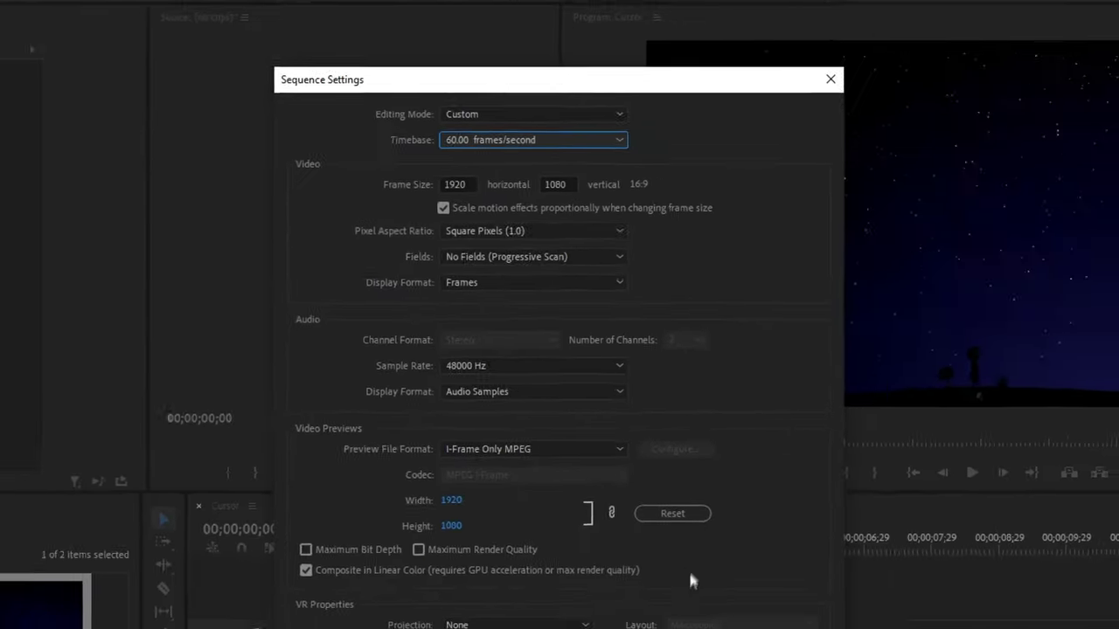
Step: Apply the sequence settings and switch Cursor.mp4's time interpolation to Frame Blending
click(635, 522)
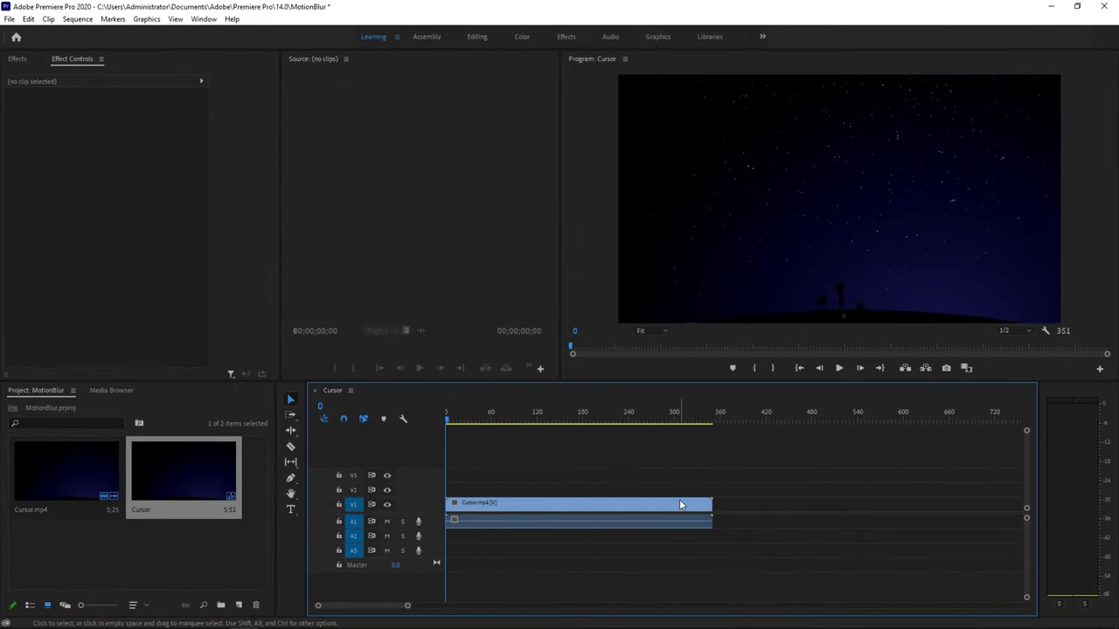
right_click(517, 504)
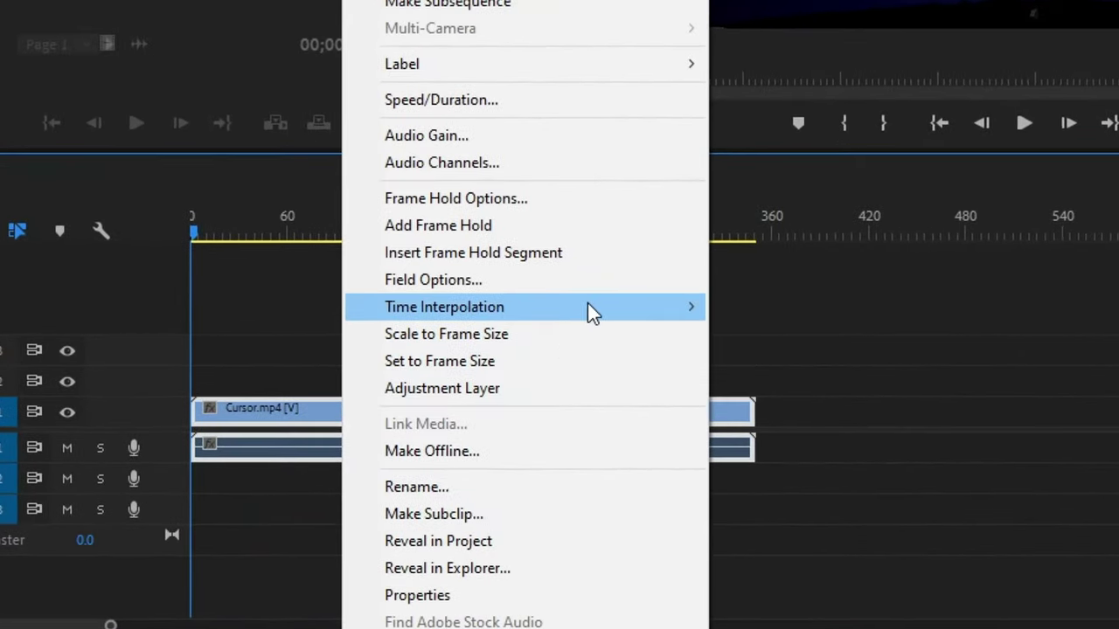
mouse_move(589, 302)
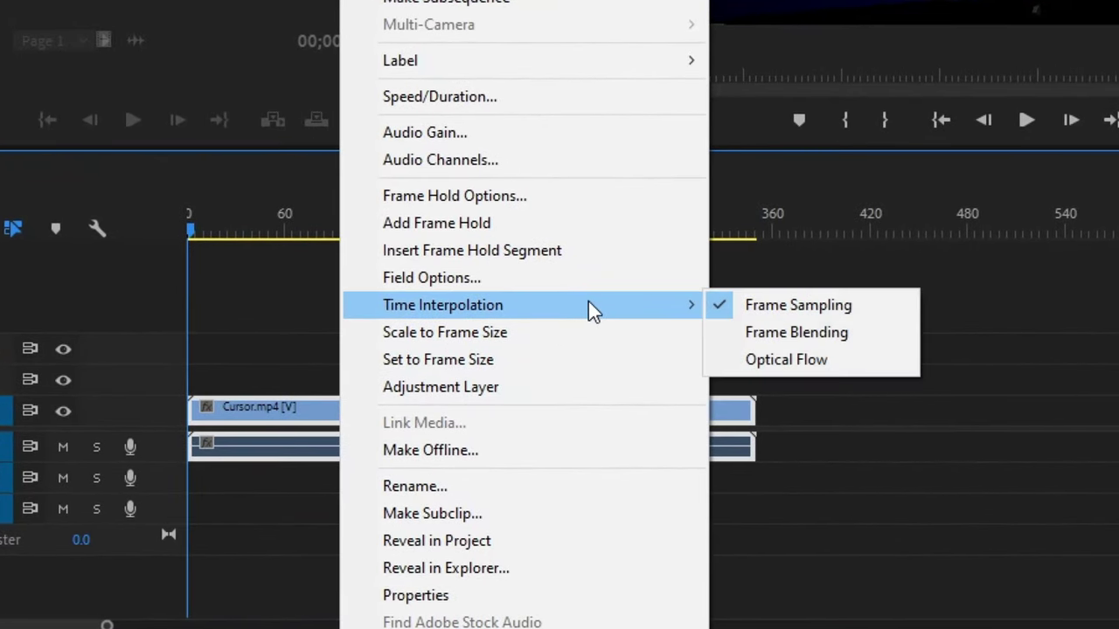
click(864, 337)
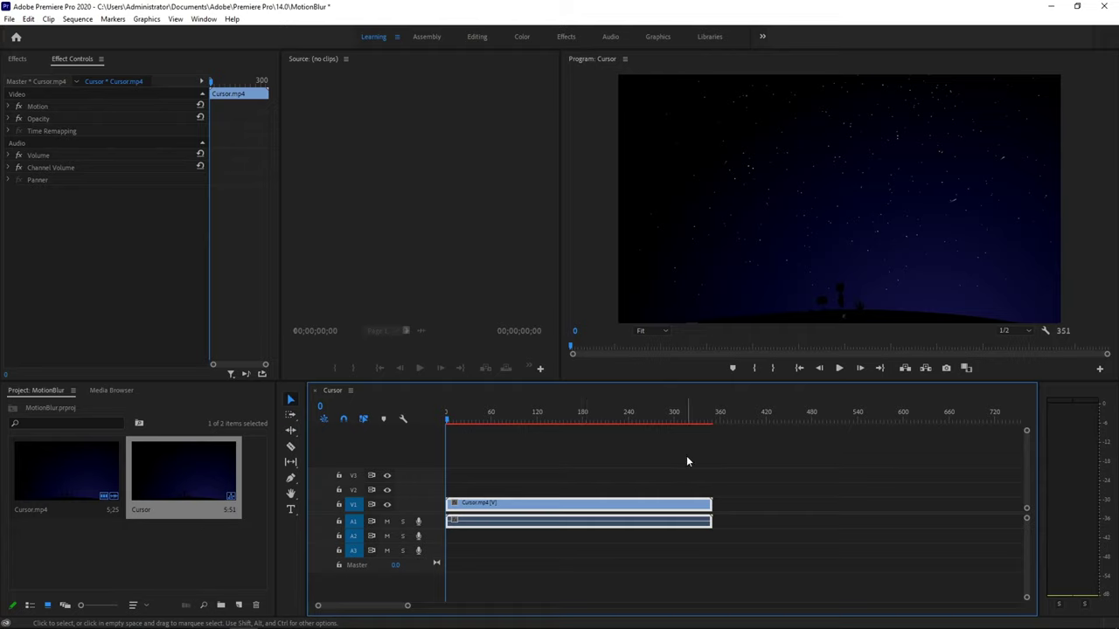
Step: Open Export Settings with H.264 format and the Best Frame Blending Settings preset
key(ctrl+m)
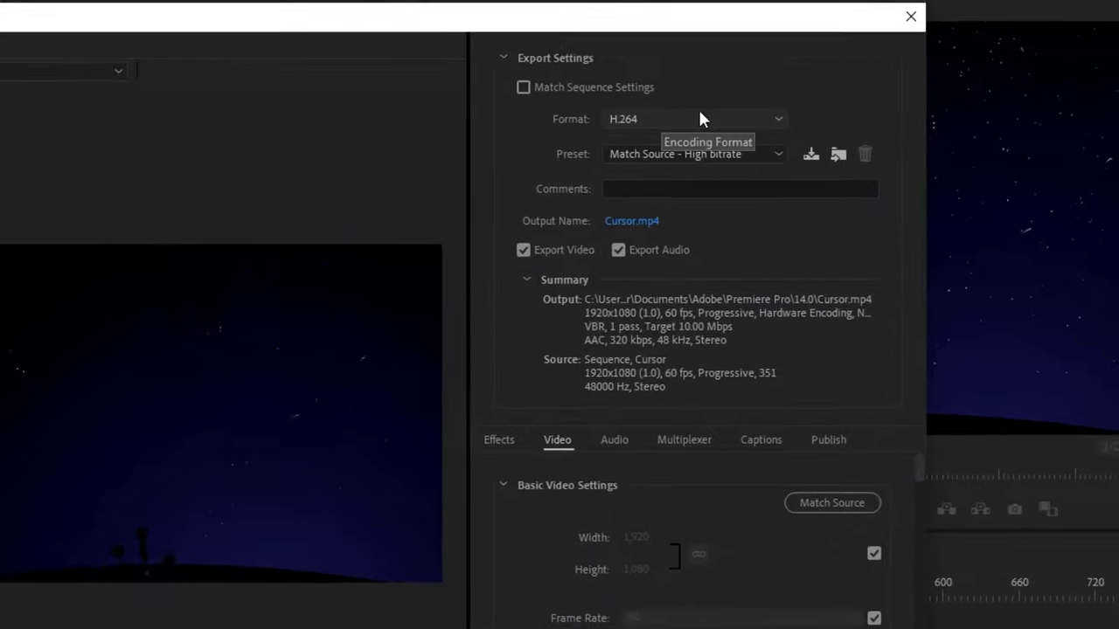
click(747, 133)
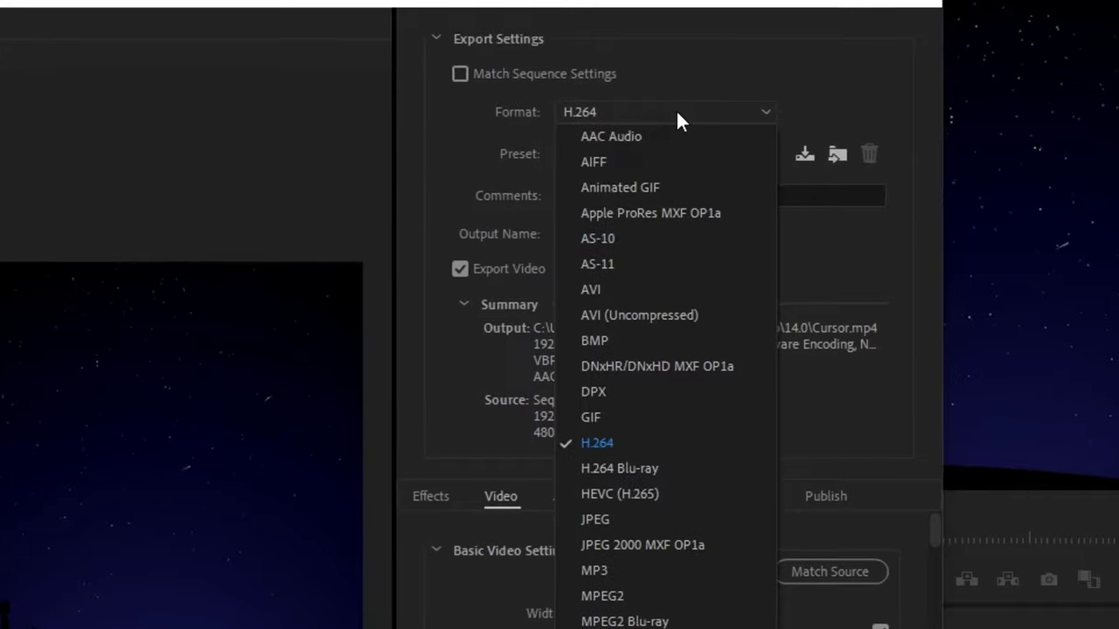
click(699, 110)
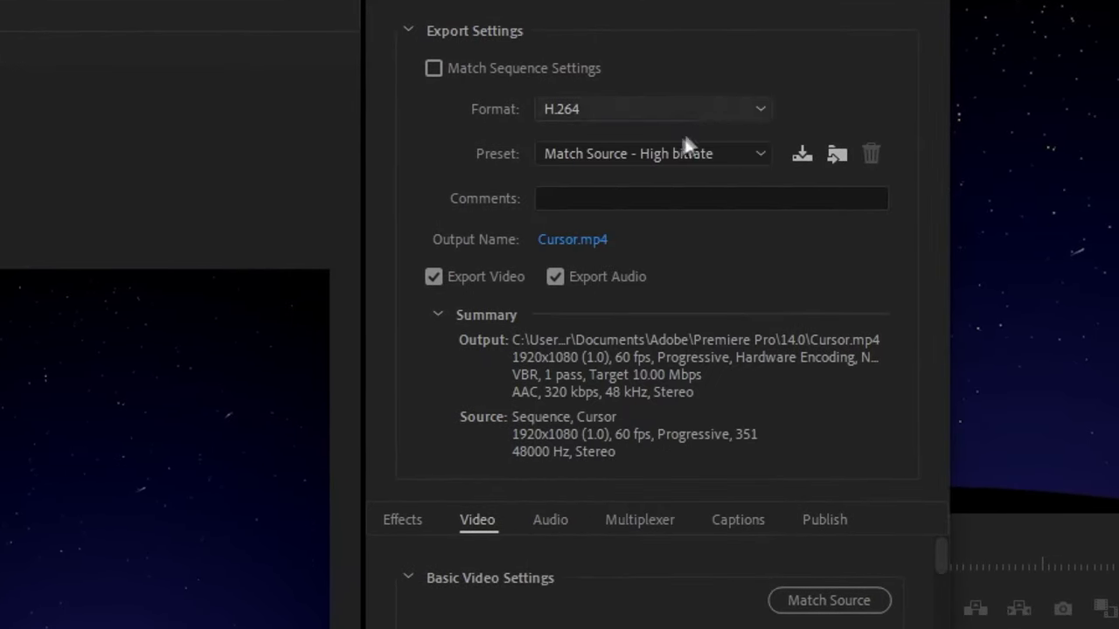
click(671, 154)
scroll(672, 177, up, 1)
click(674, 213)
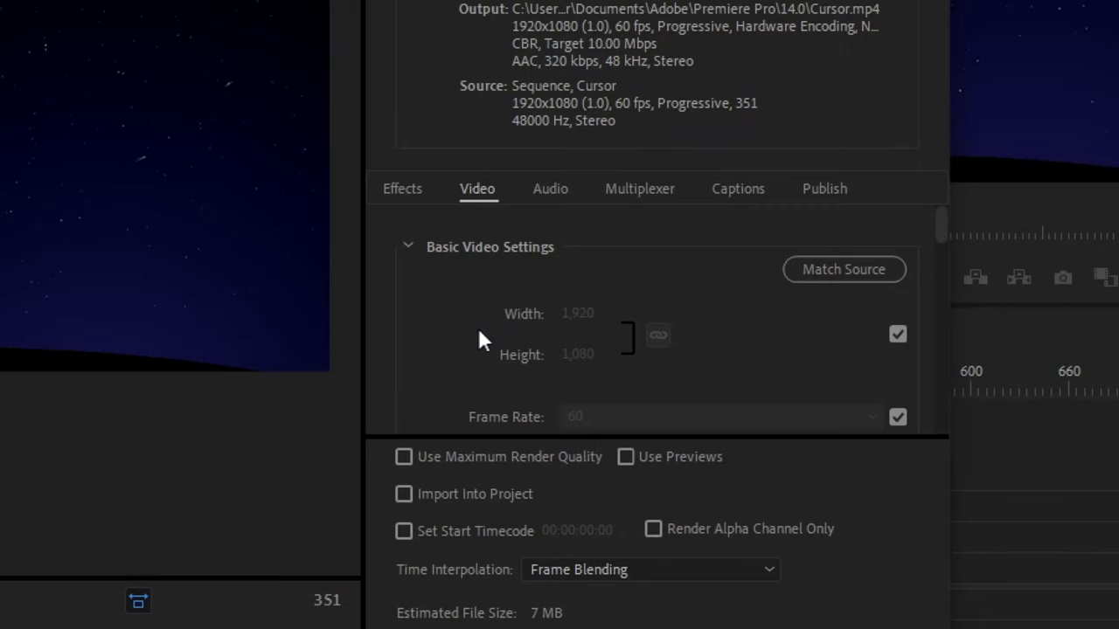
Step: Review the video settings, switching bitrate encoding to VBR, 1 pass and back to CBR
scroll(498, 315, down, 2)
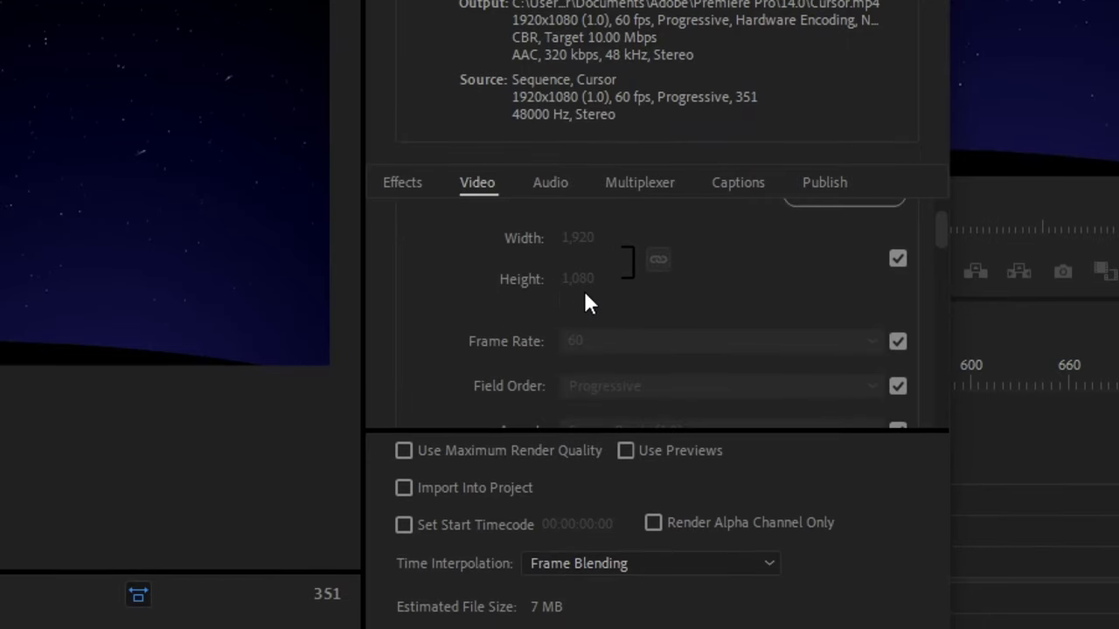
scroll(767, 343, down, 2)
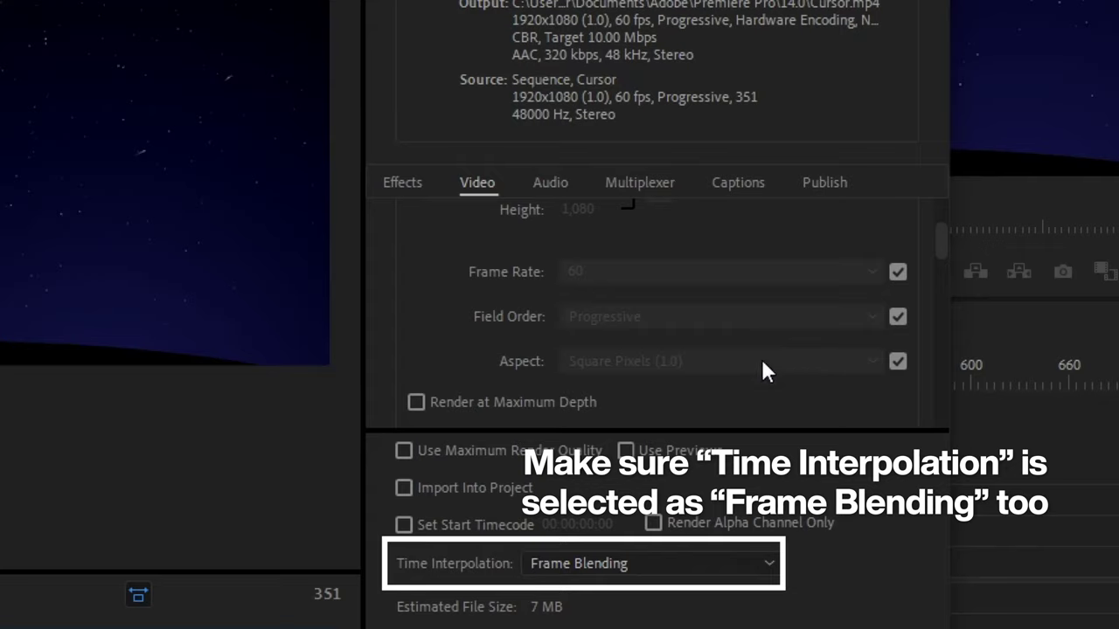
scroll(770, 352, down, 3)
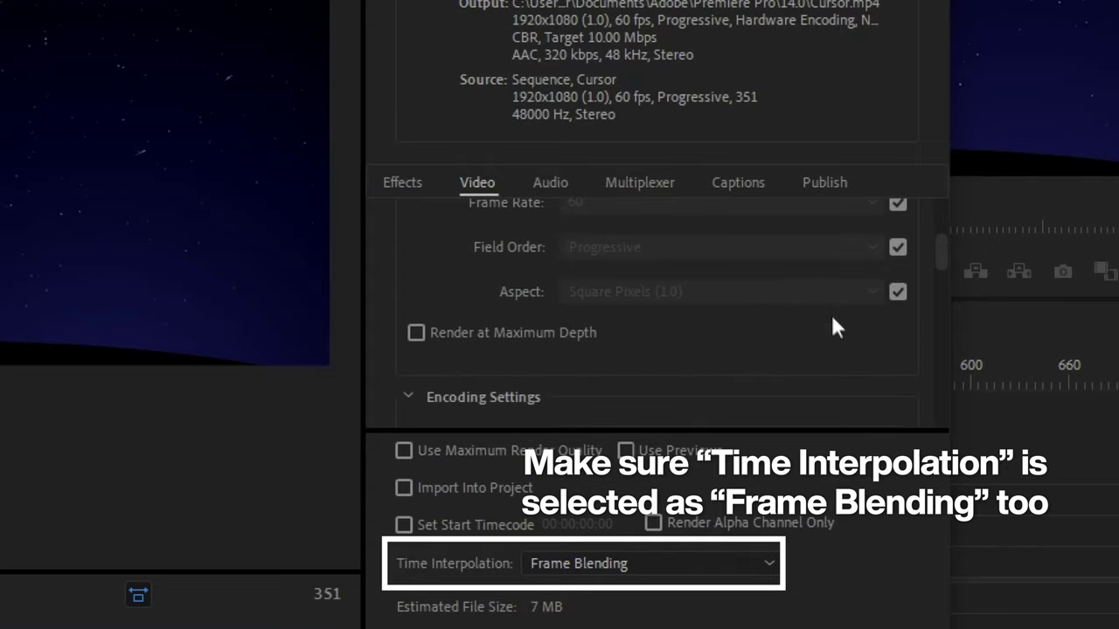
scroll(791, 262, down, 2)
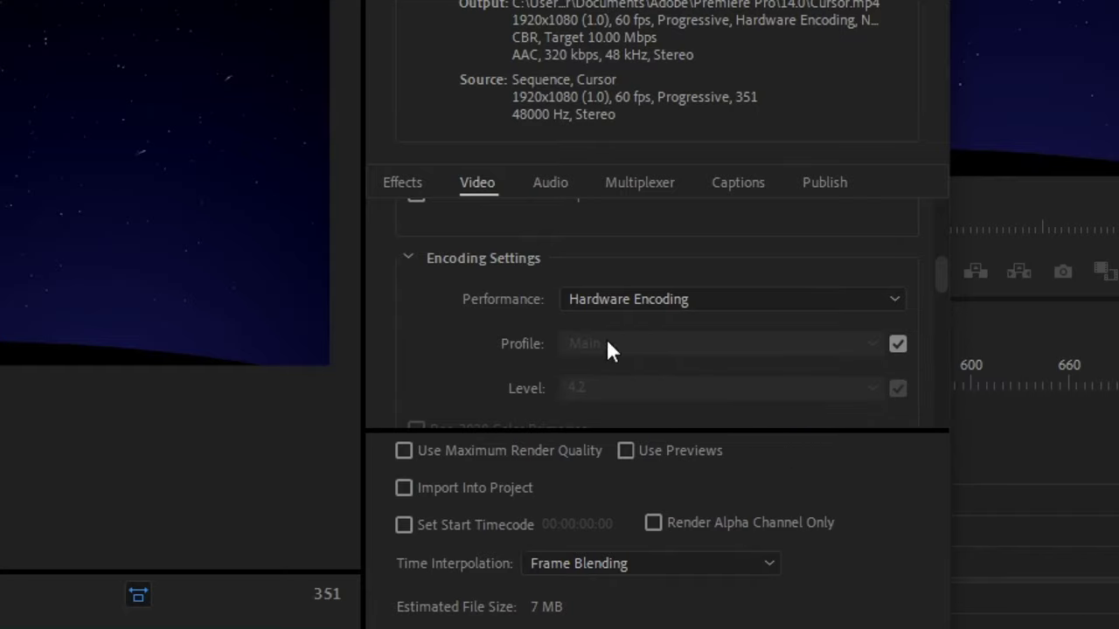
scroll(773, 319, down, 2)
scroll(769, 319, down, 2)
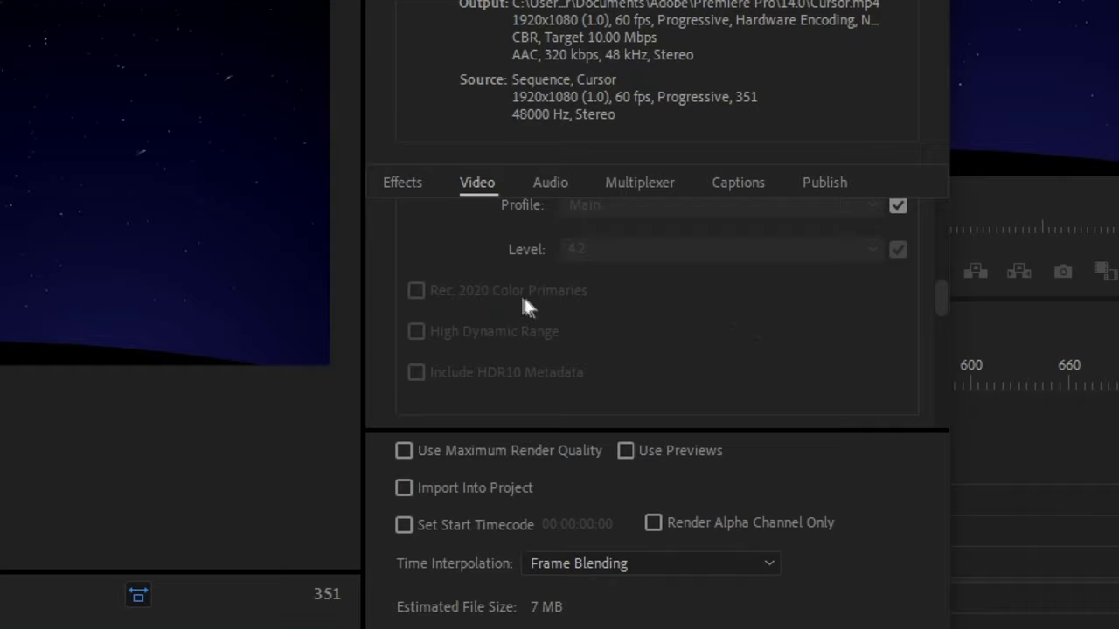
scroll(806, 333, down, 4)
scroll(795, 332, down, 2)
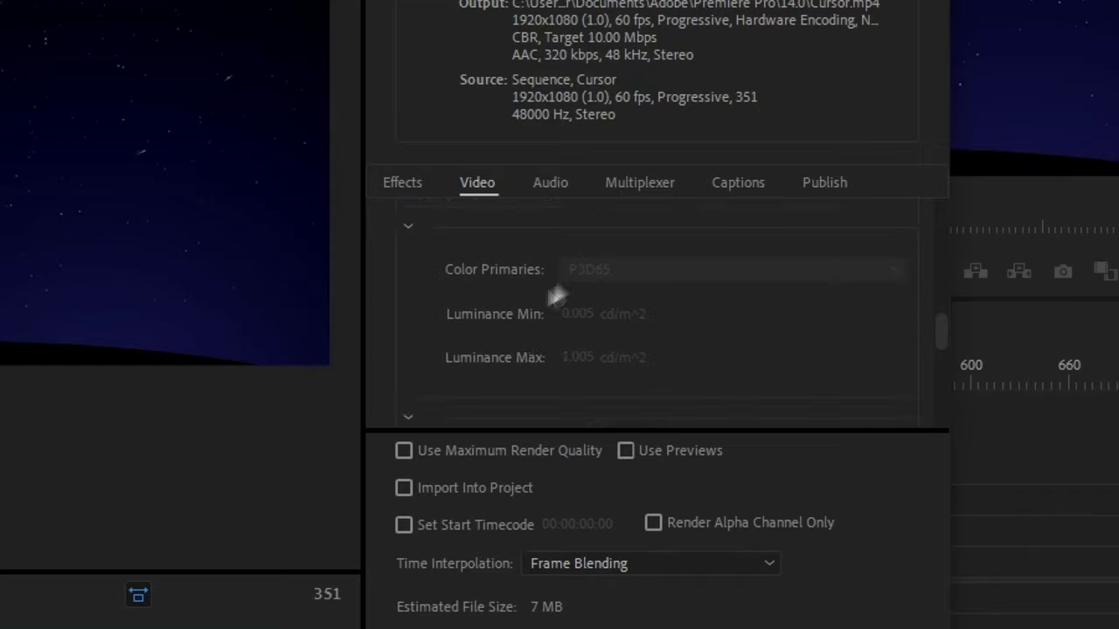
scroll(586, 306, up, 2)
scroll(611, 336, down, 2)
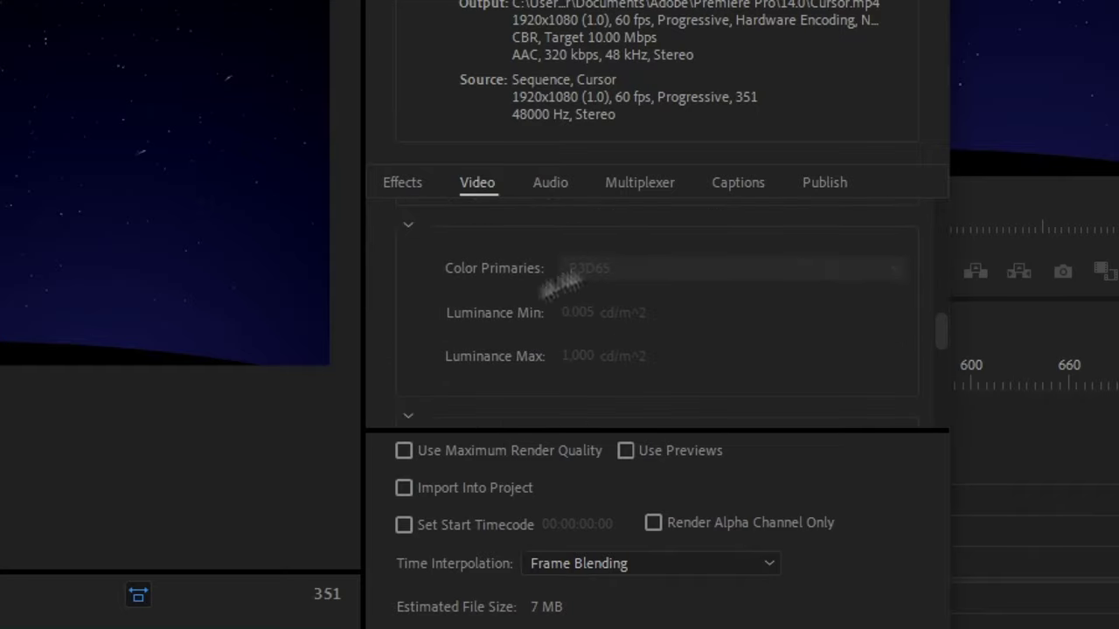
scroll(657, 311, down, 4)
scroll(660, 319, down, 2)
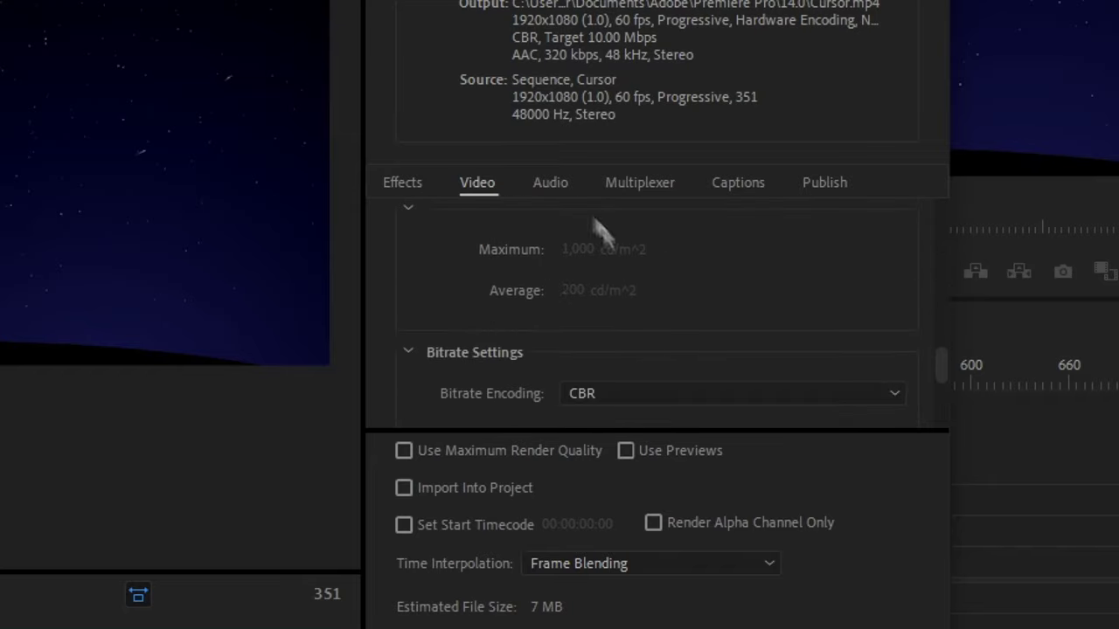
scroll(606, 297, down, 2)
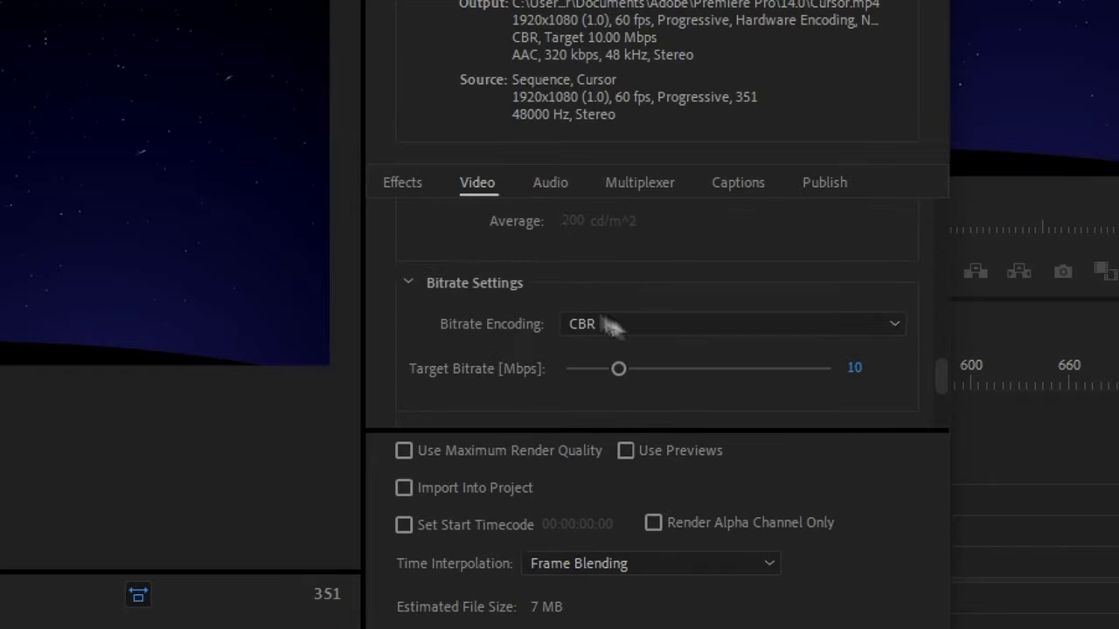
scroll(524, 298, down, 2)
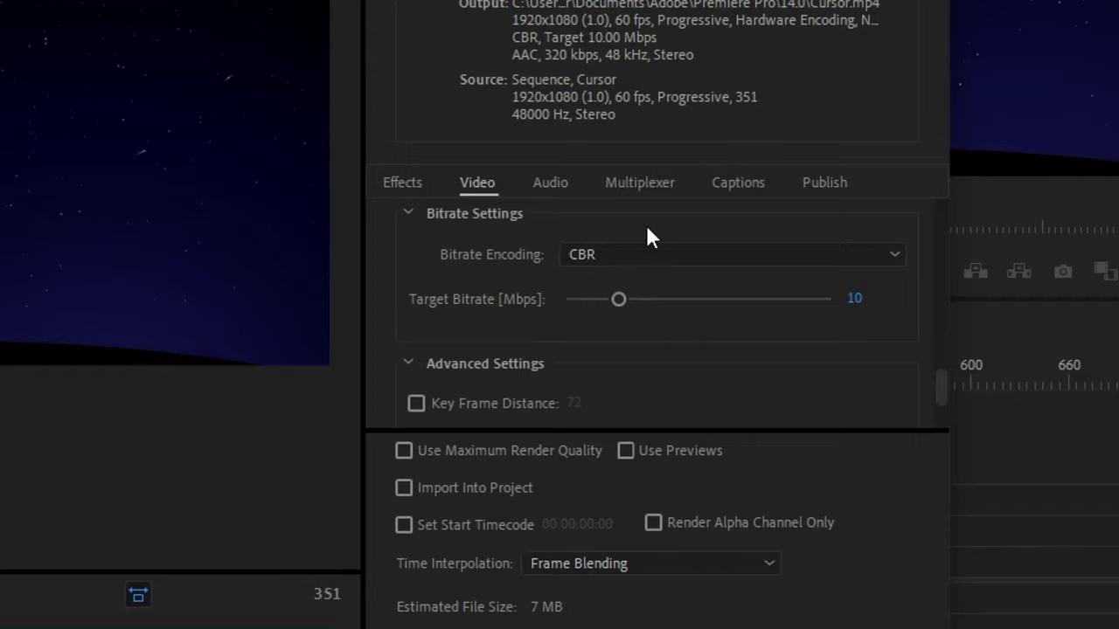
click(587, 252)
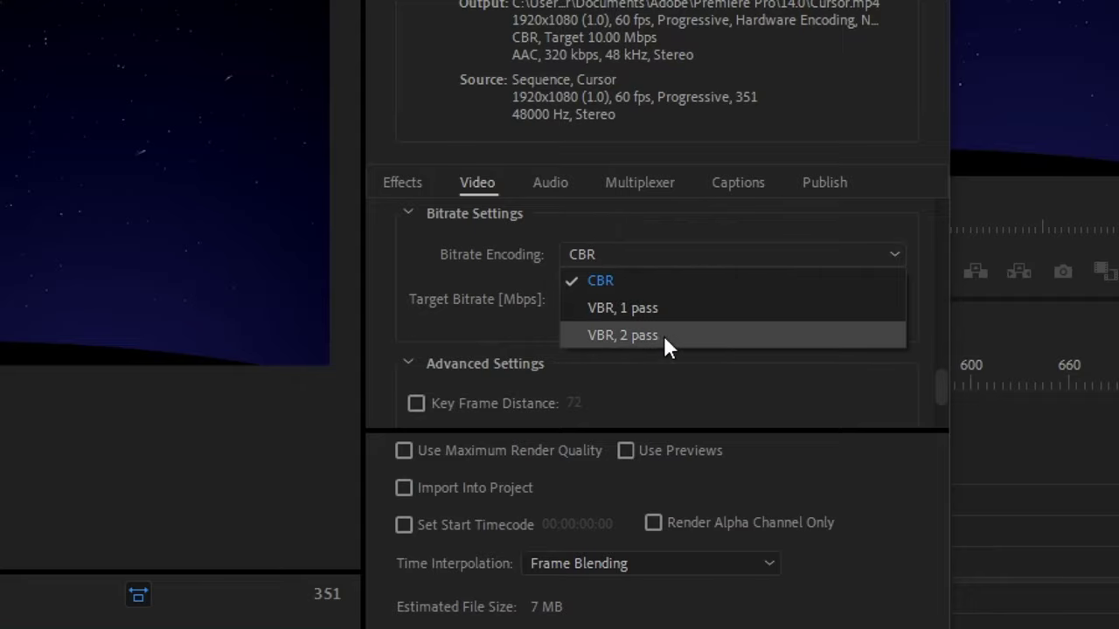
click(661, 309)
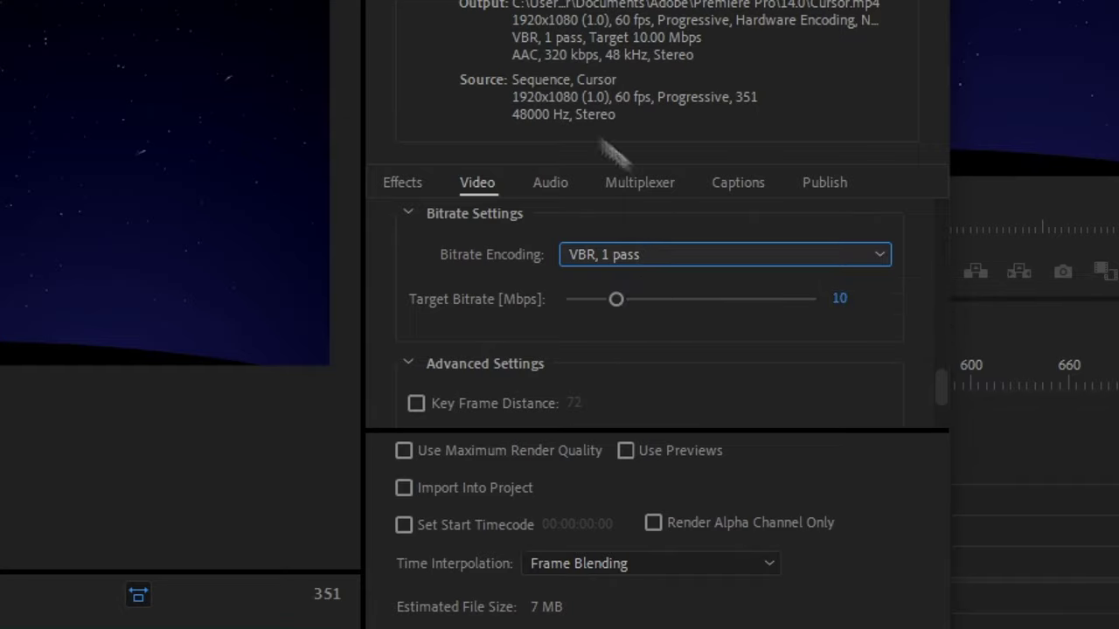
click(744, 261)
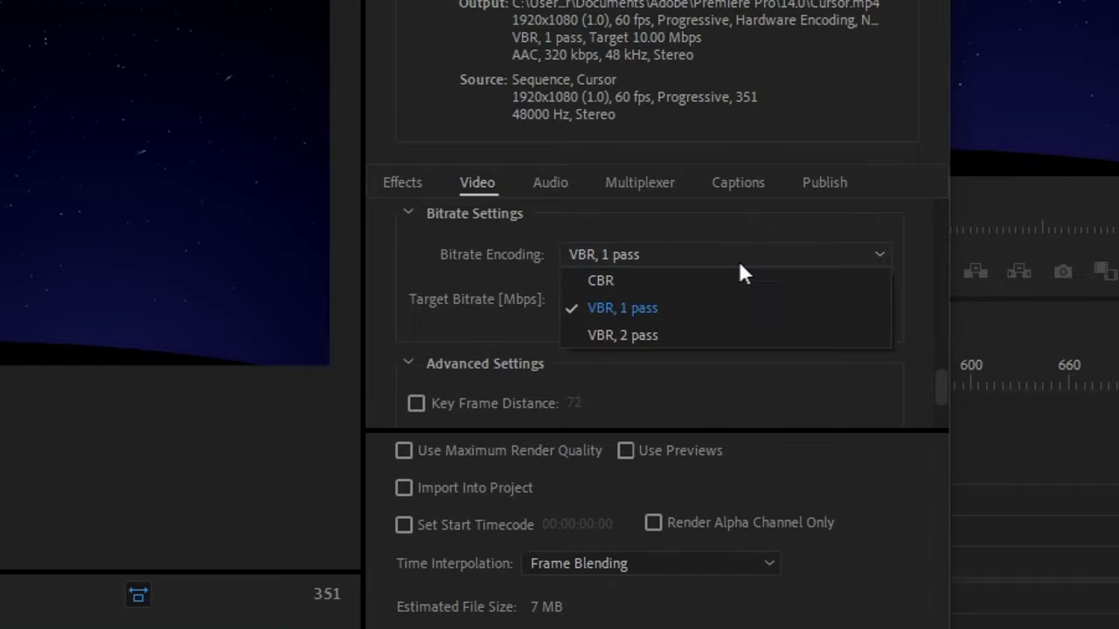
click(696, 278)
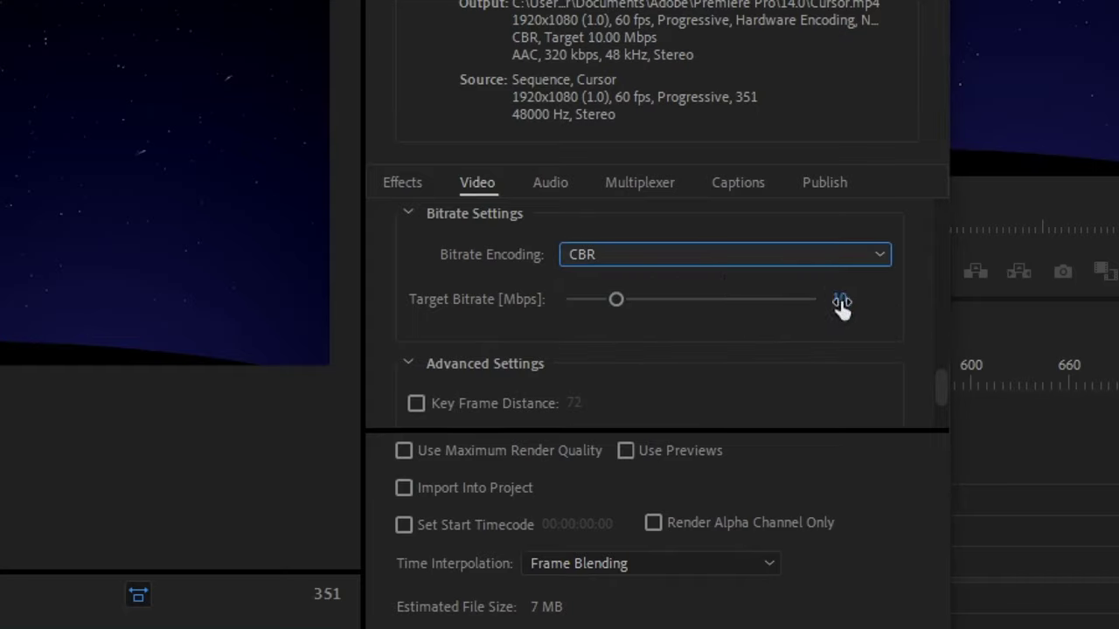
scroll(419, 270, down, 2)
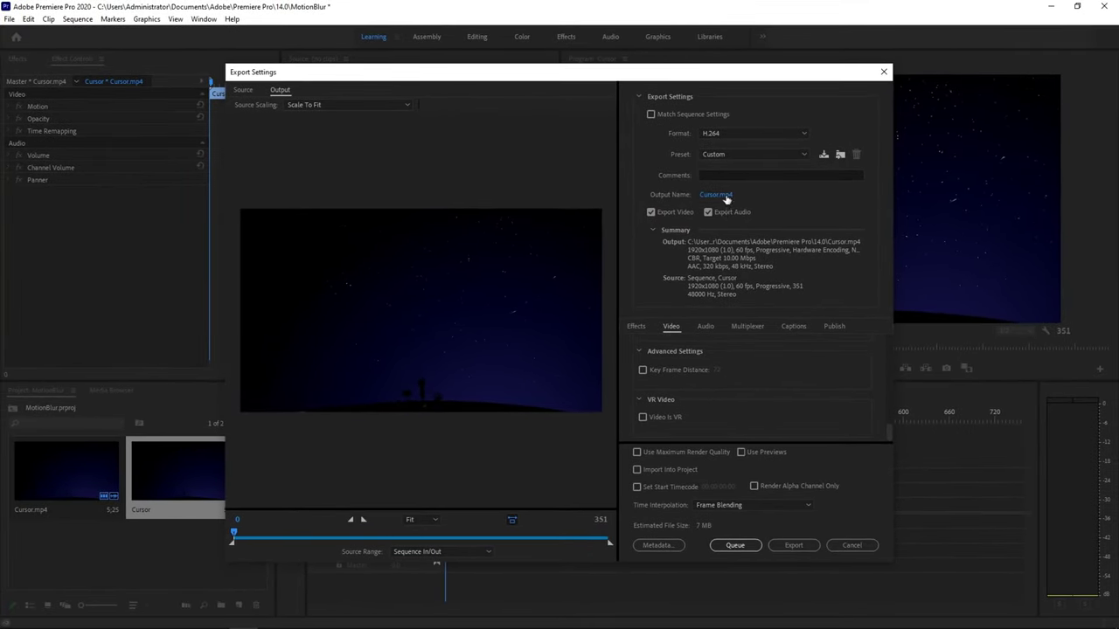
Step: Keep the output name Cursor.mp4 by cancelling the Save As dialog
click(725, 196)
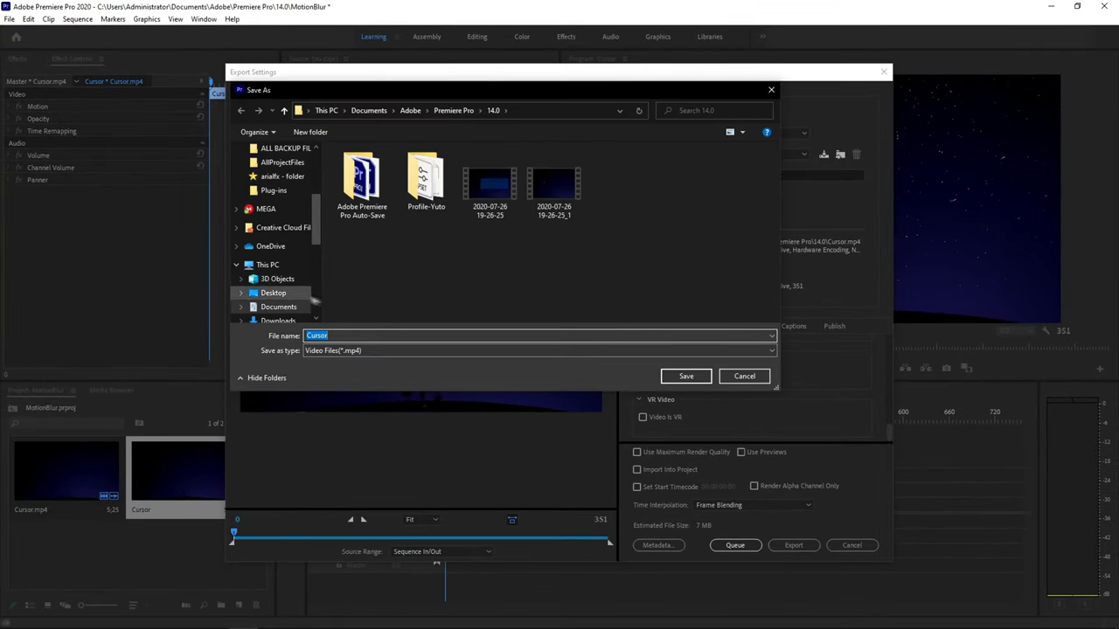
click(745, 377)
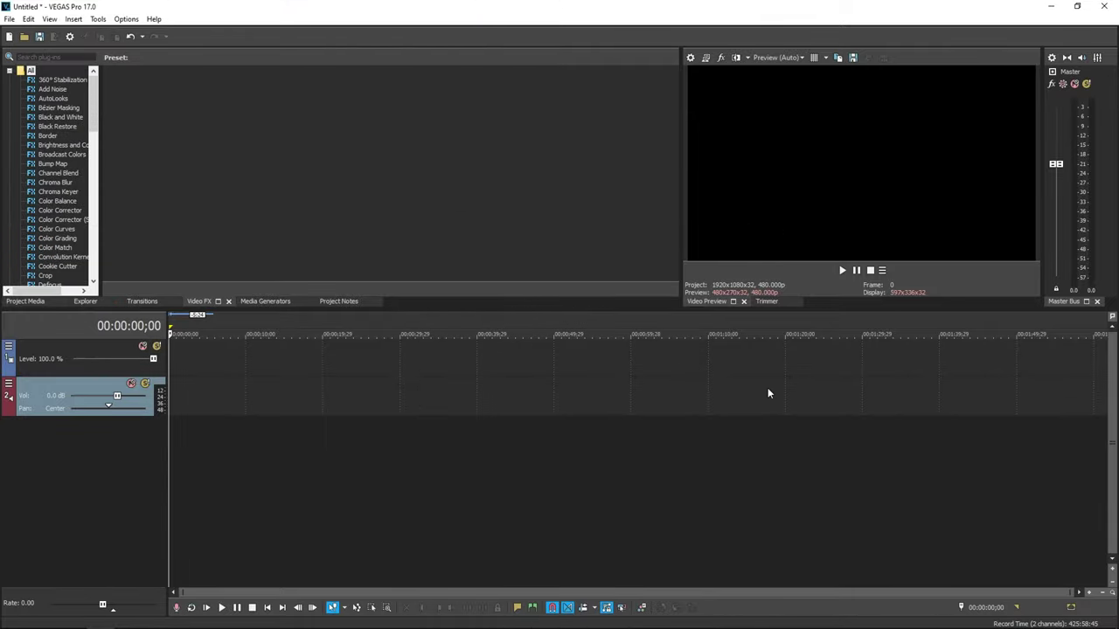
Step: Place the Cursor clip at the timeline start and set the project to 1920x1080 at 120 fps
drag(1110, 390, 165, 392)
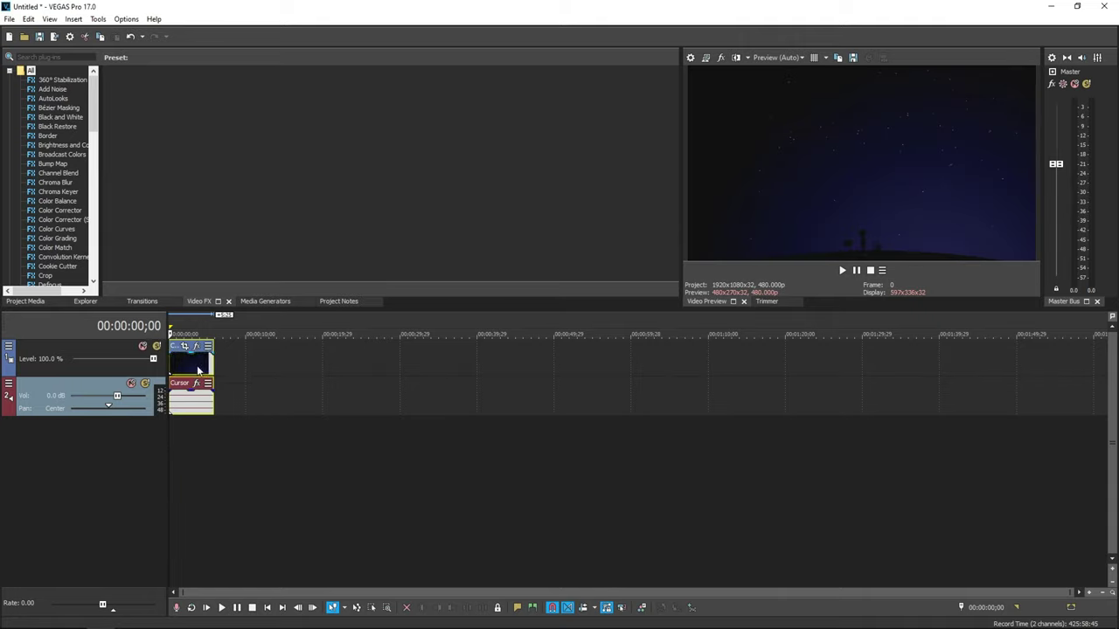
click(690, 57)
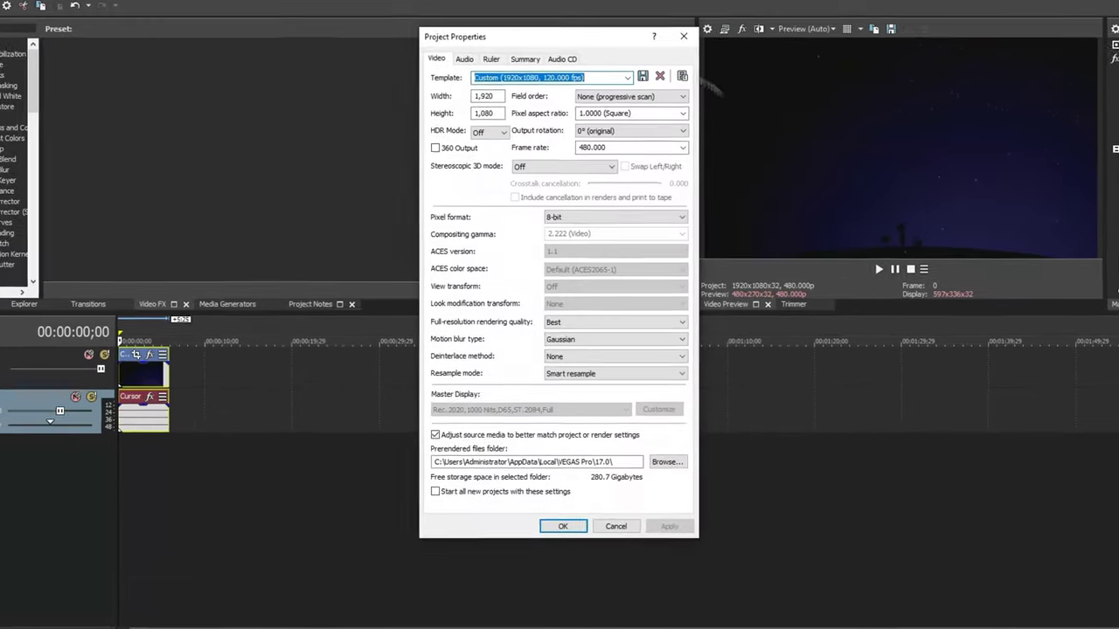
drag(610, 66, 630, 93)
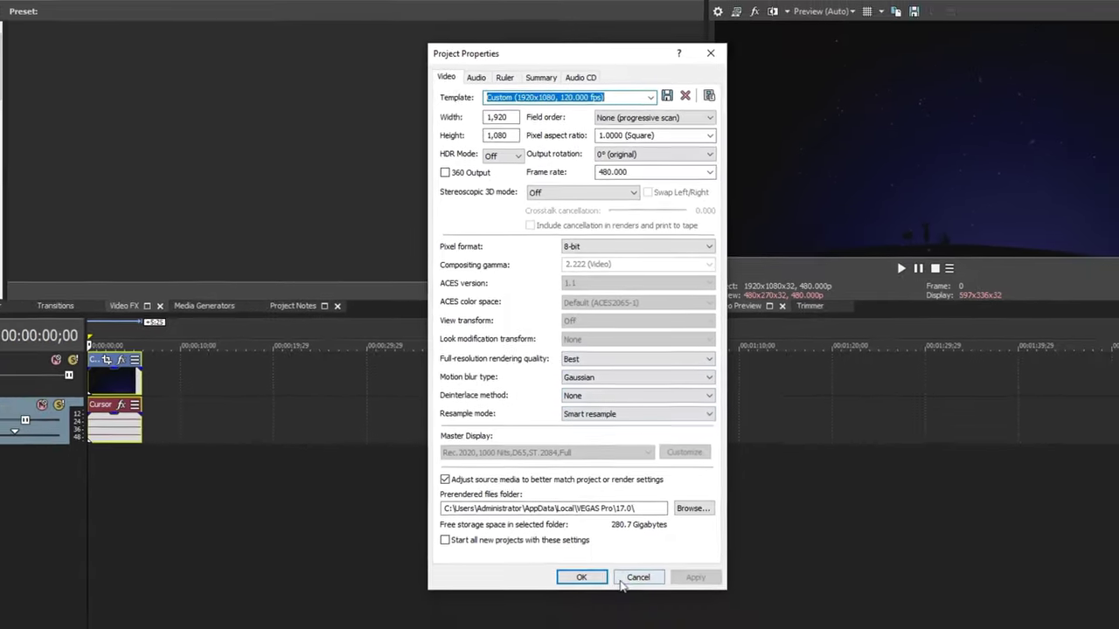
click(582, 577)
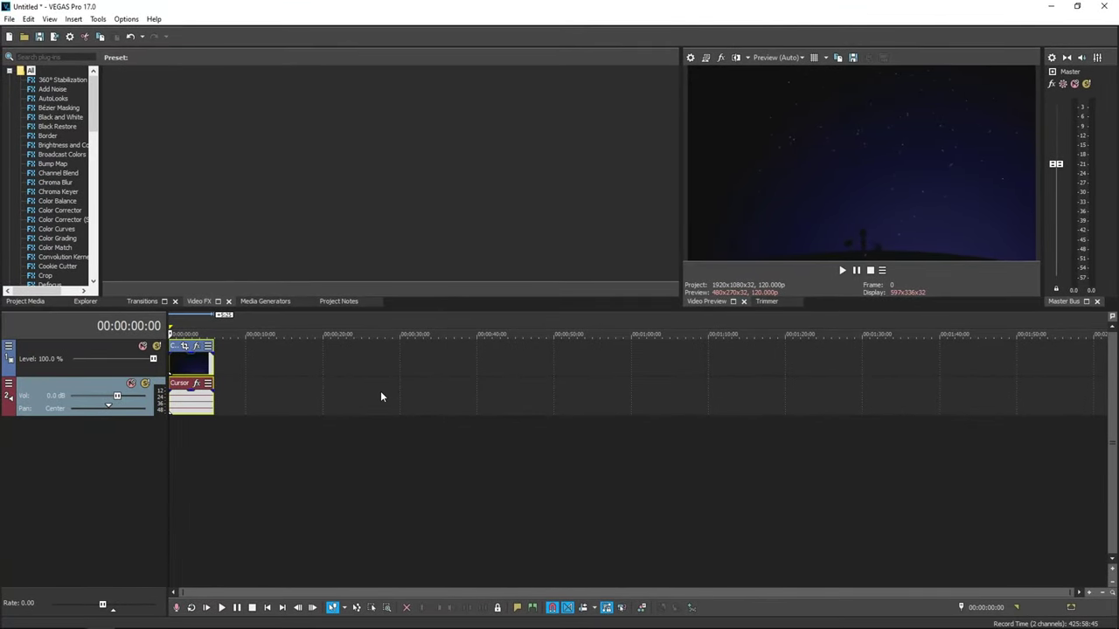
Step: Render as MAGIX AVC/AAC MP4 using the Internet HD 1080p 59.94 fps template
click(10, 19)
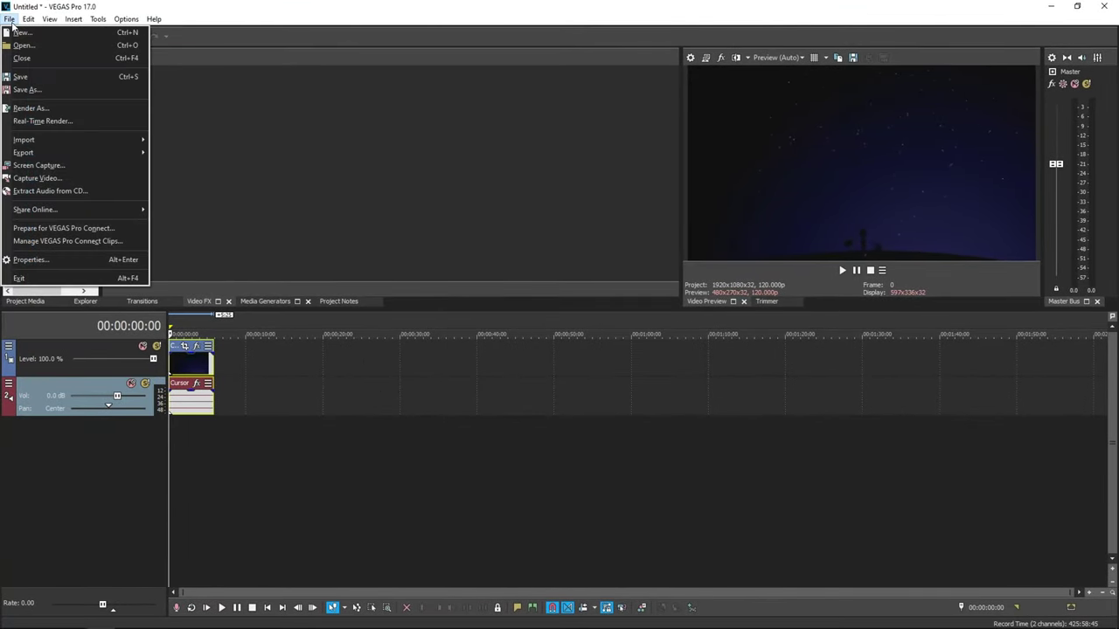
click(52, 108)
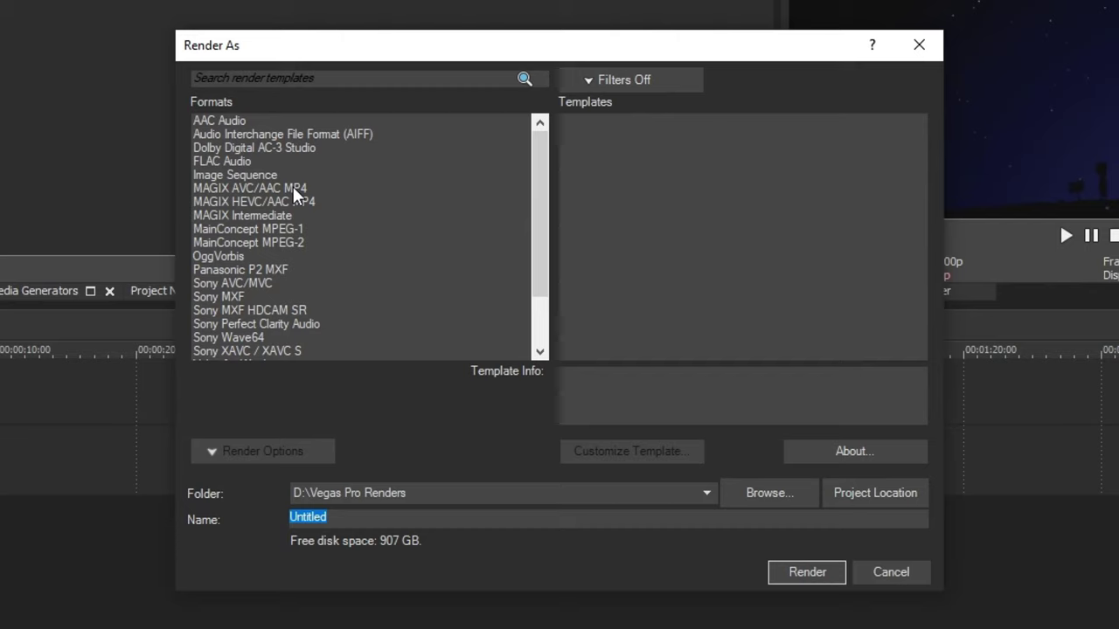
click(301, 189)
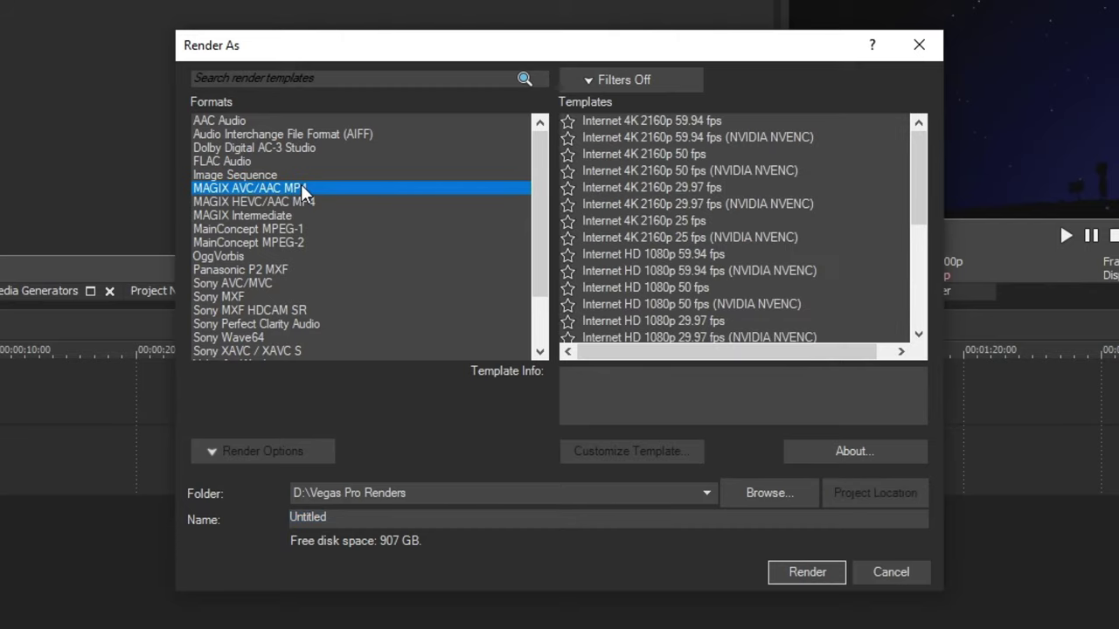
click(669, 252)
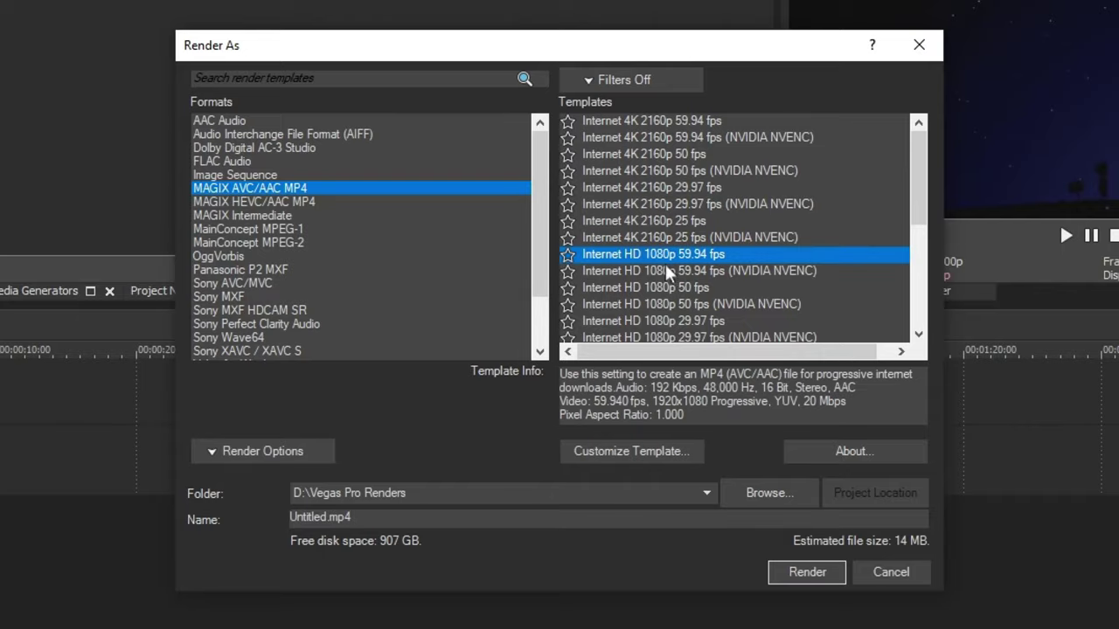
Step: Choose the Best Motion Blur Renders template and review its video, audio, system and project settings
click(662, 451)
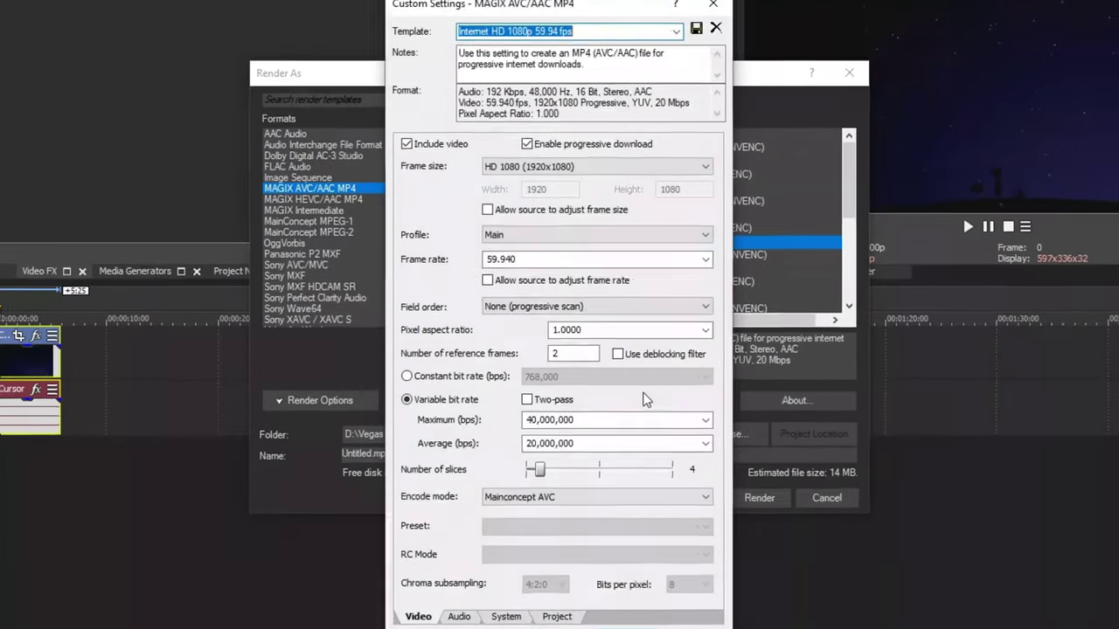
scroll(745, 263, down, 4)
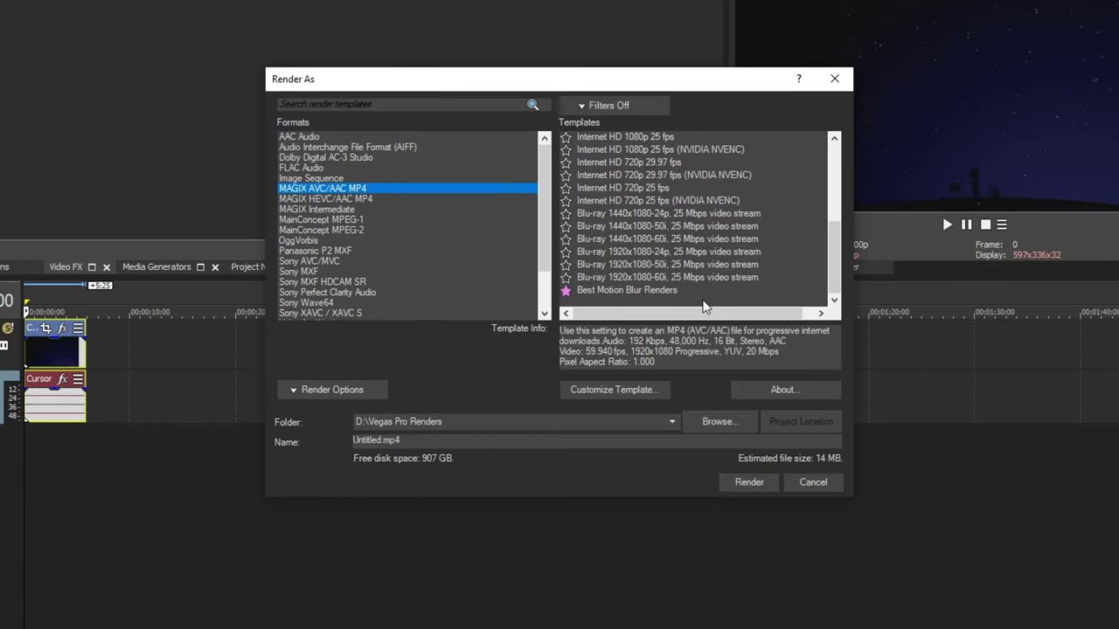
click(745, 293)
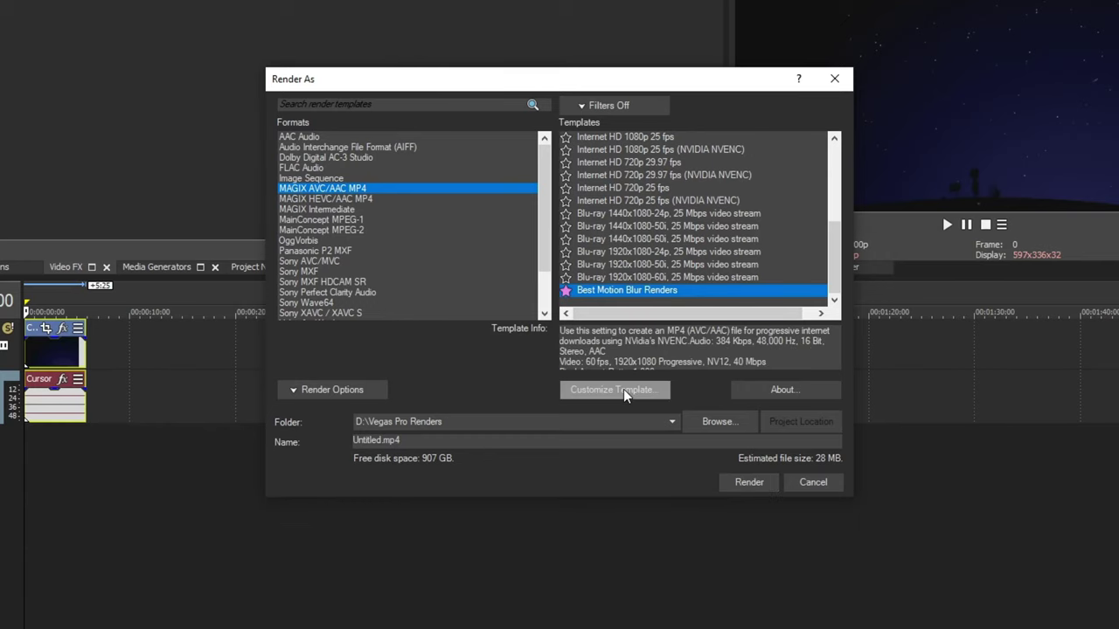
click(625, 395)
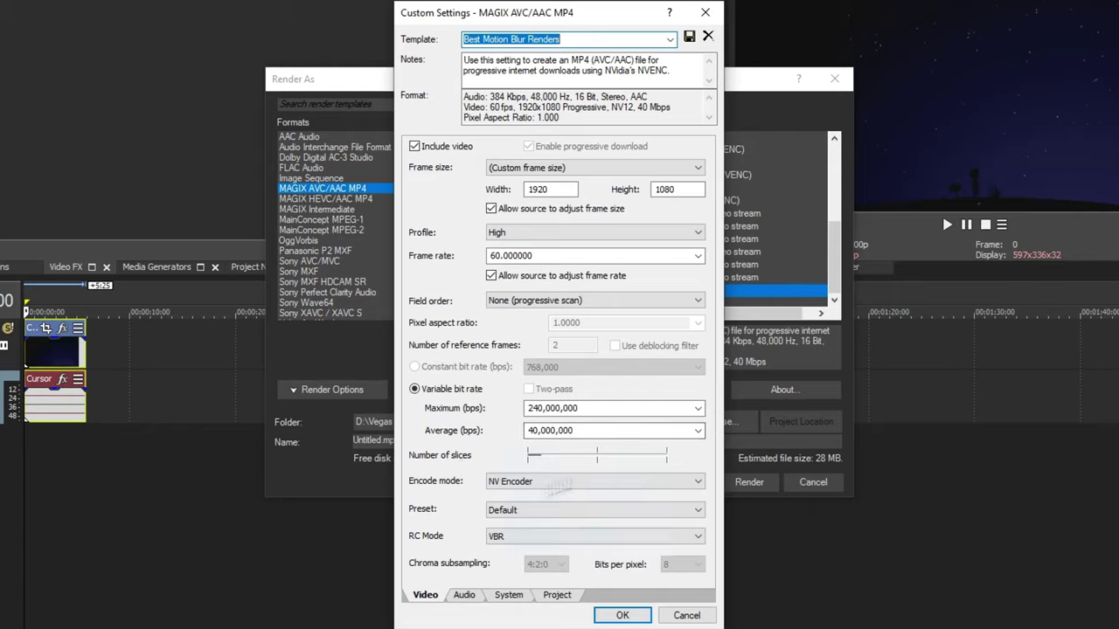
click(464, 595)
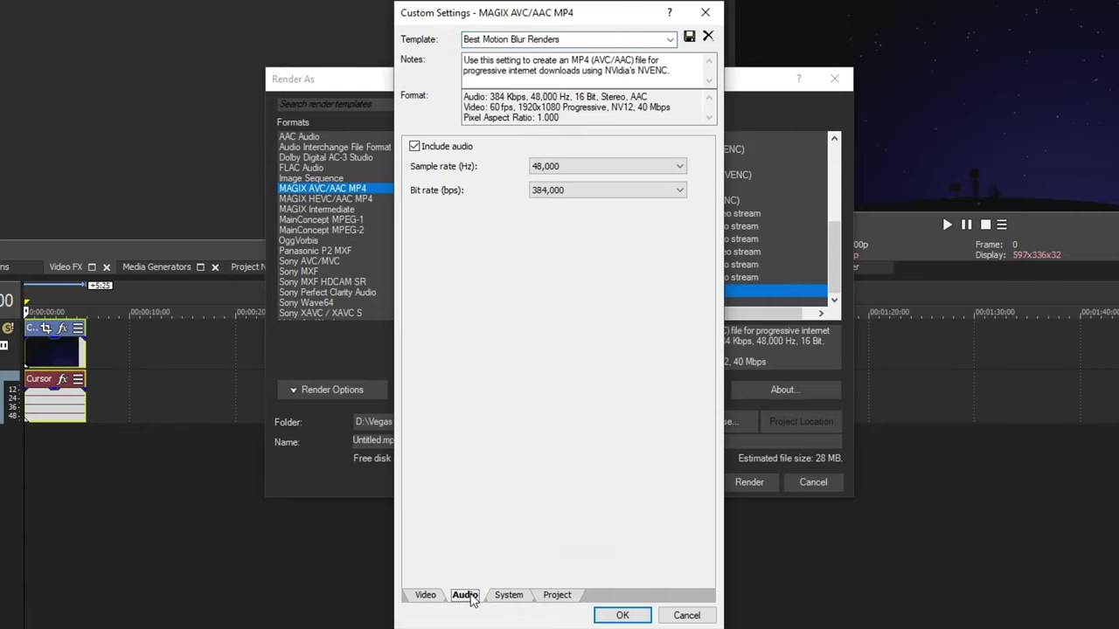
click(514, 597)
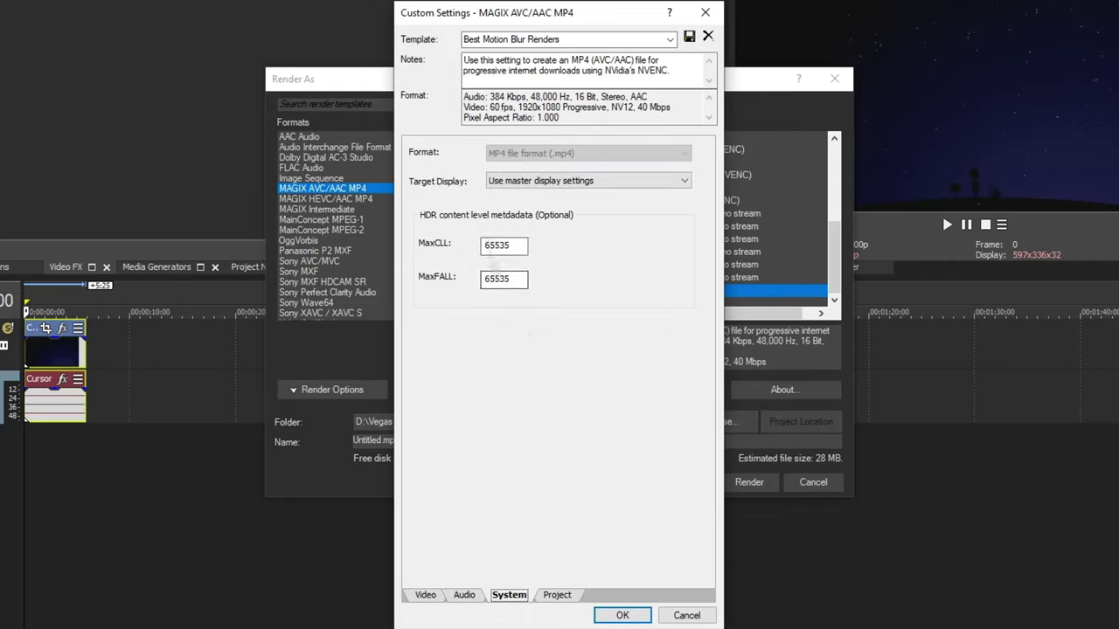
click(564, 597)
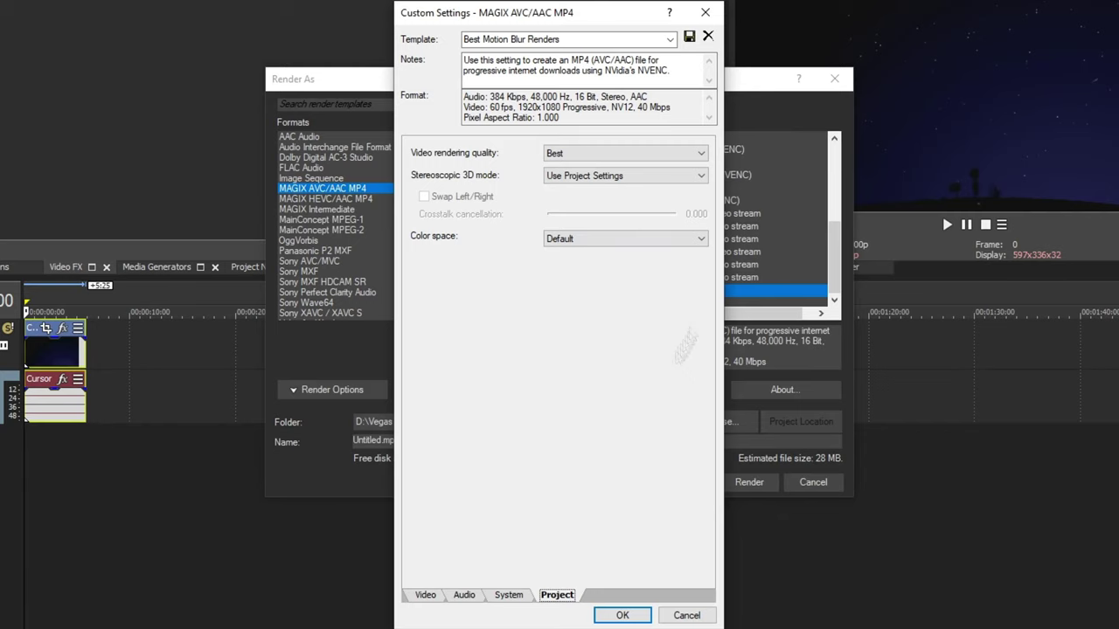
click(622, 616)
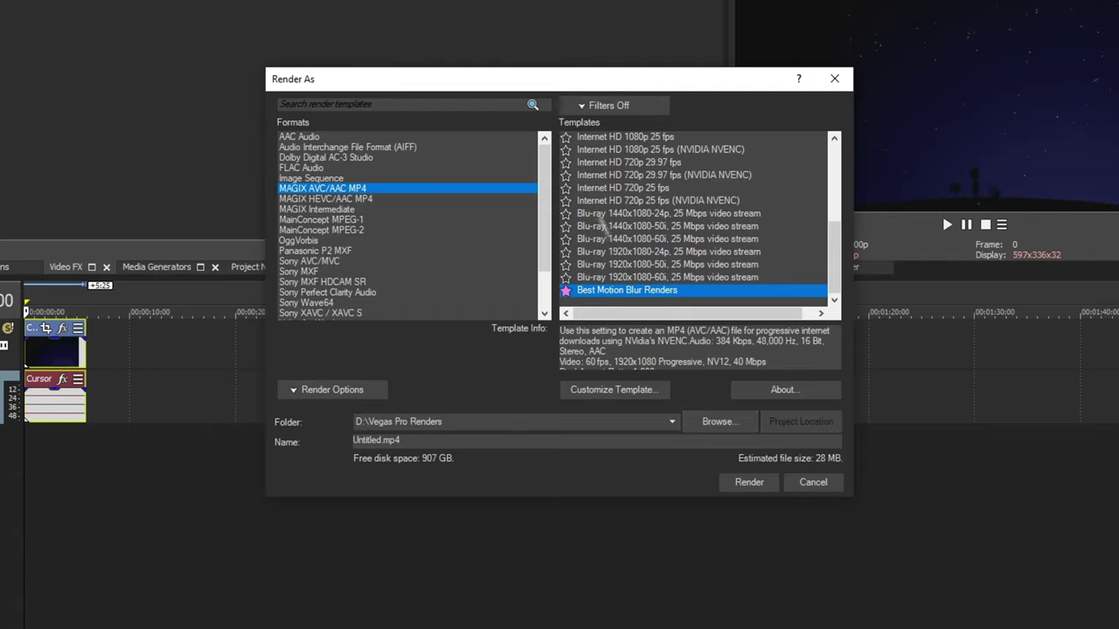
Step: Replace the render name Untitled.mp4 with TutorialTest
drag(402, 442, 223, 432)
text(Tuto)
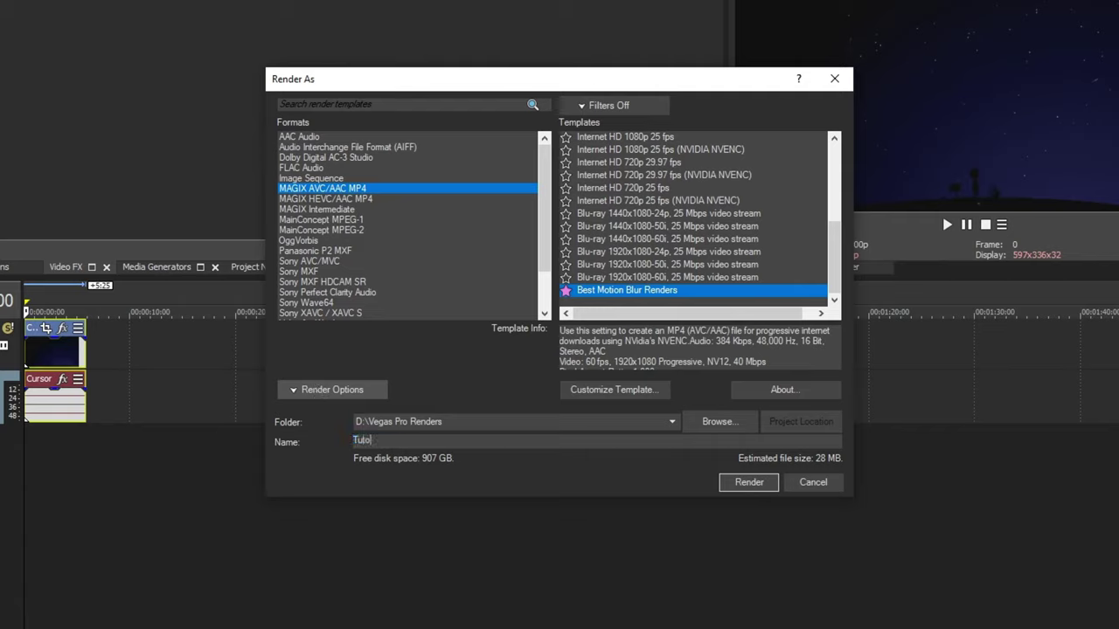
text(rialTest)
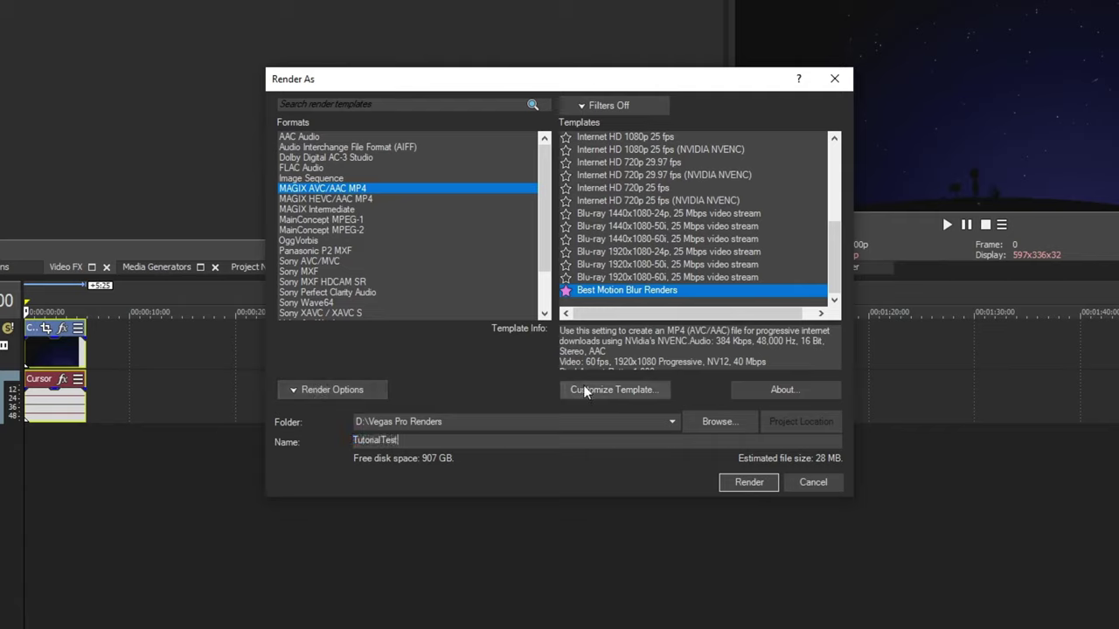